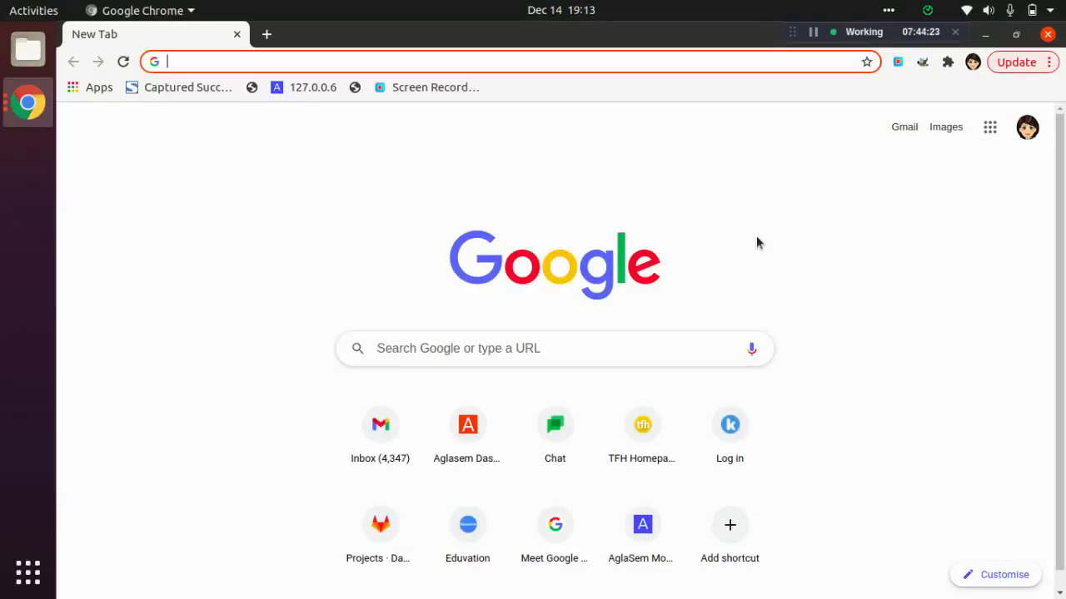
Go to atse.aglasem.com, the ATSE 2020 site, in a new Chrome tab.
type("atse")
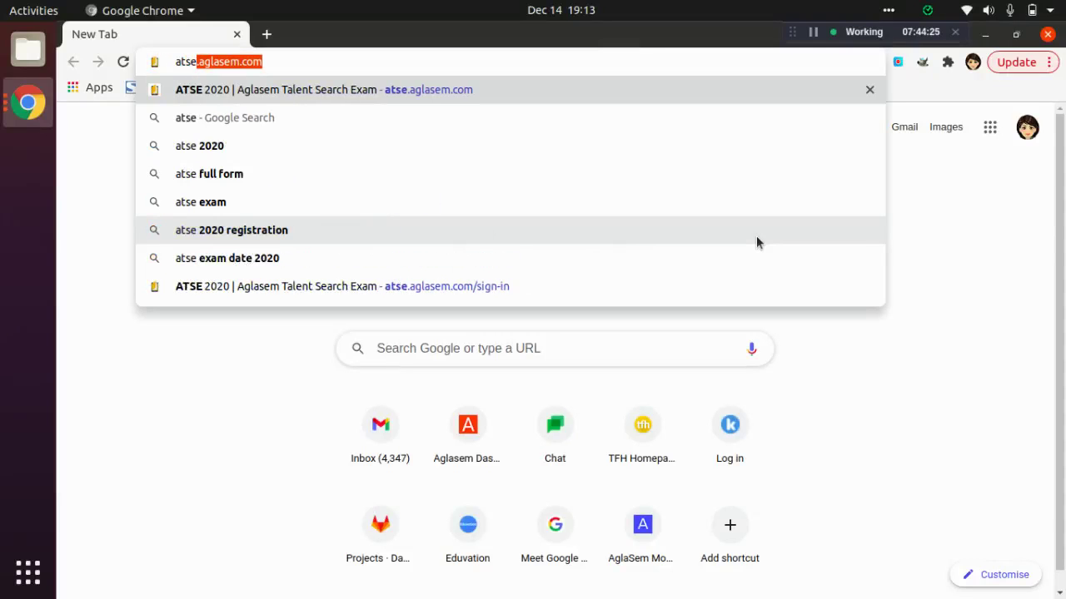
key("Return")
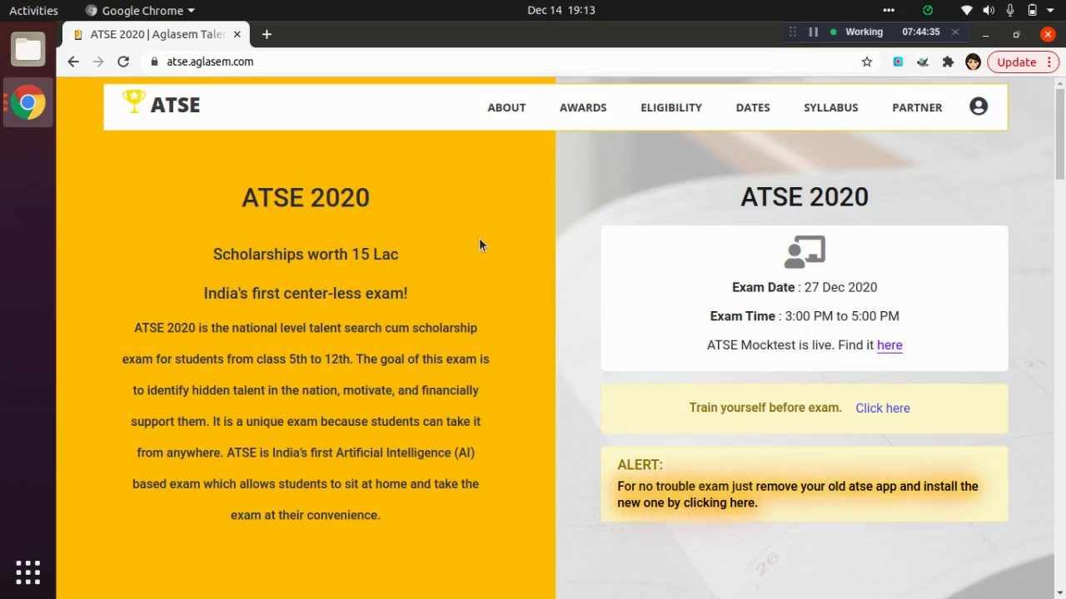
Open user sign-in and submit the account's contact number.
left_click(980, 108)
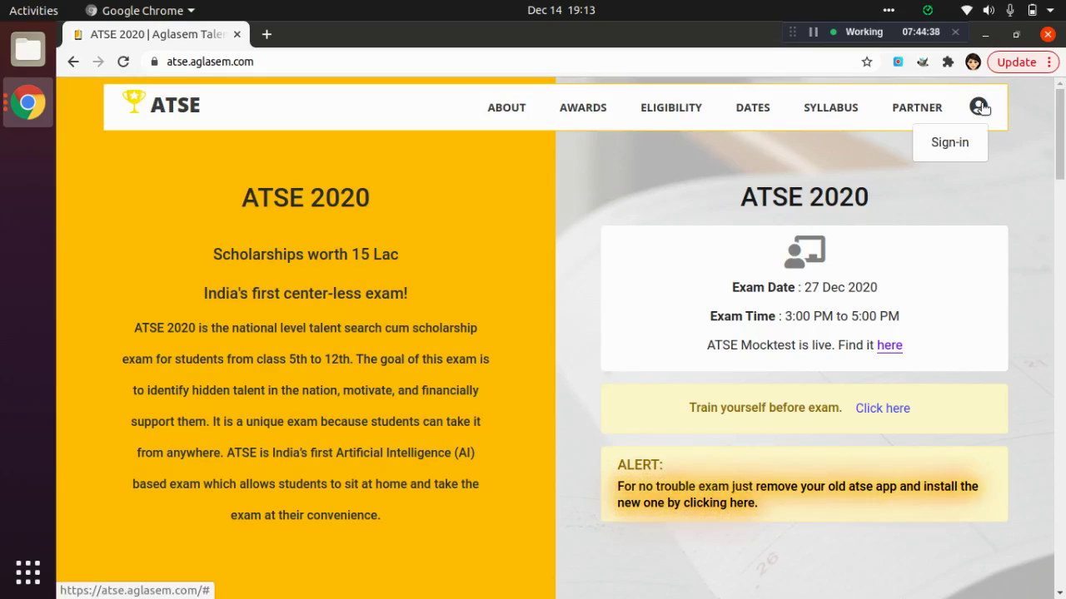
left_click(949, 143)
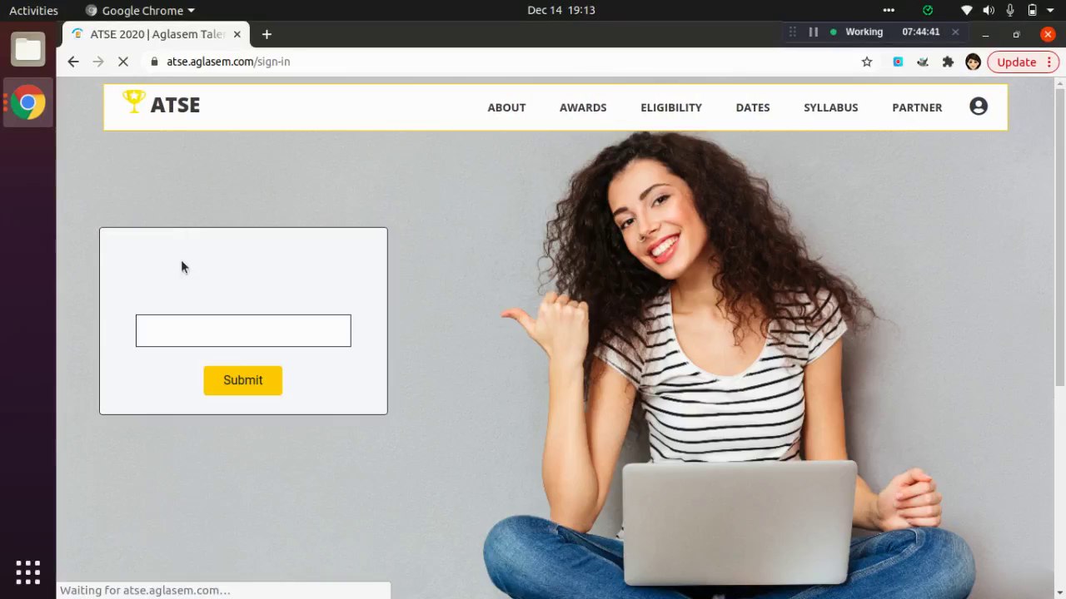
left_click(254, 332)
left_click(167, 430)
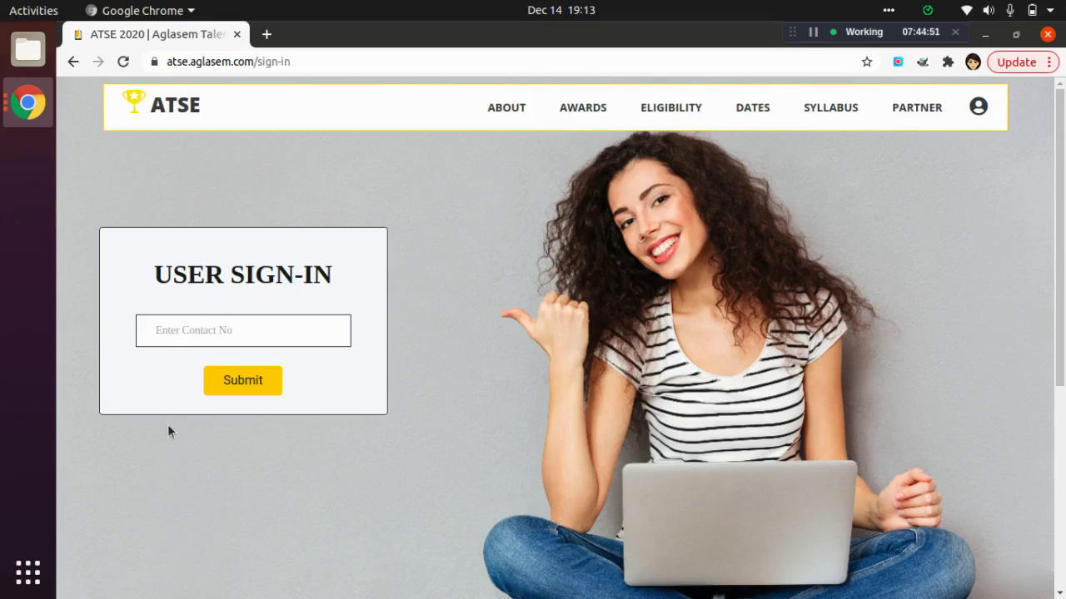
left_click(191, 330)
type("99")
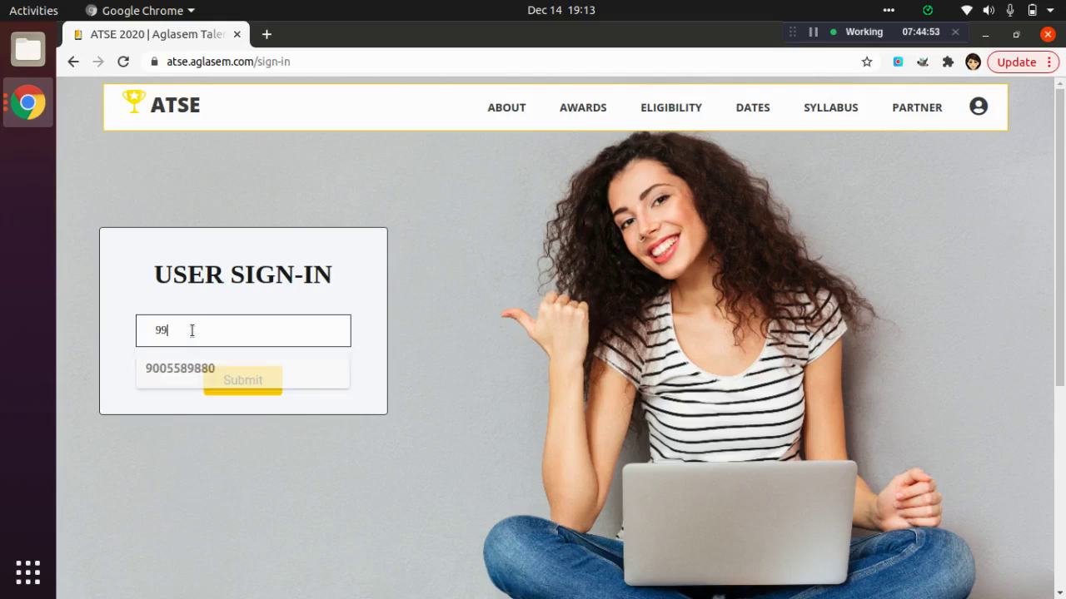
type("998888")
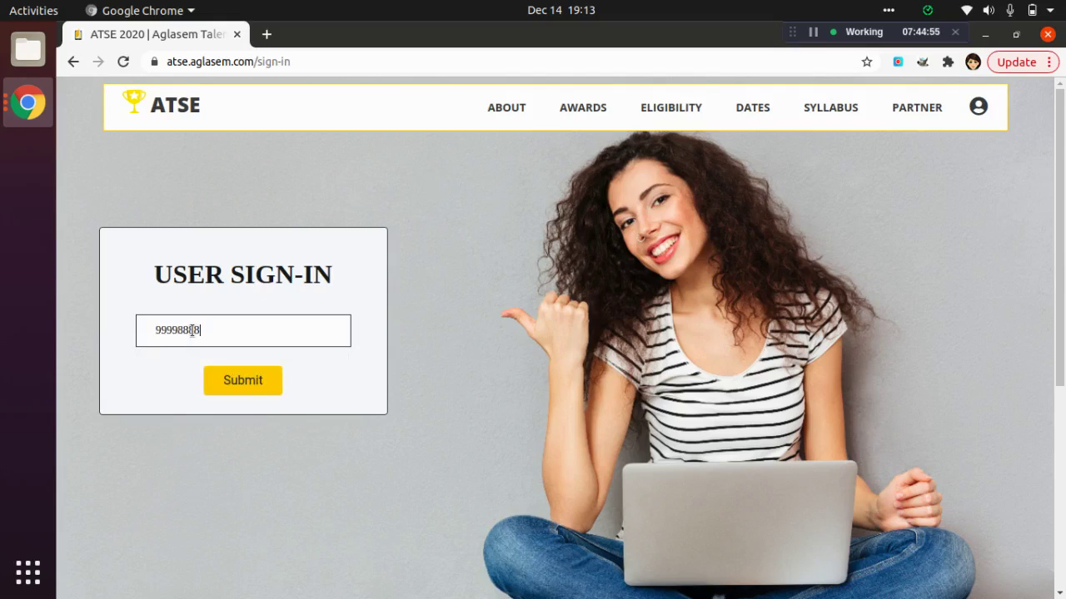
left_click(252, 388)
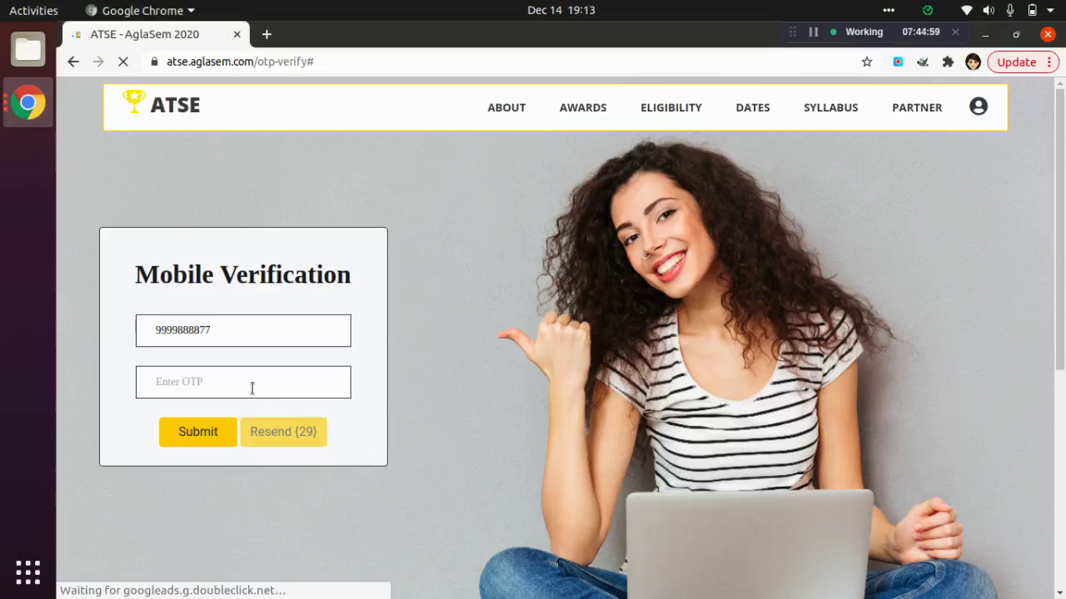
Enter the one-time password and verify it to reach the profile dashboard.
left_click(240, 382)
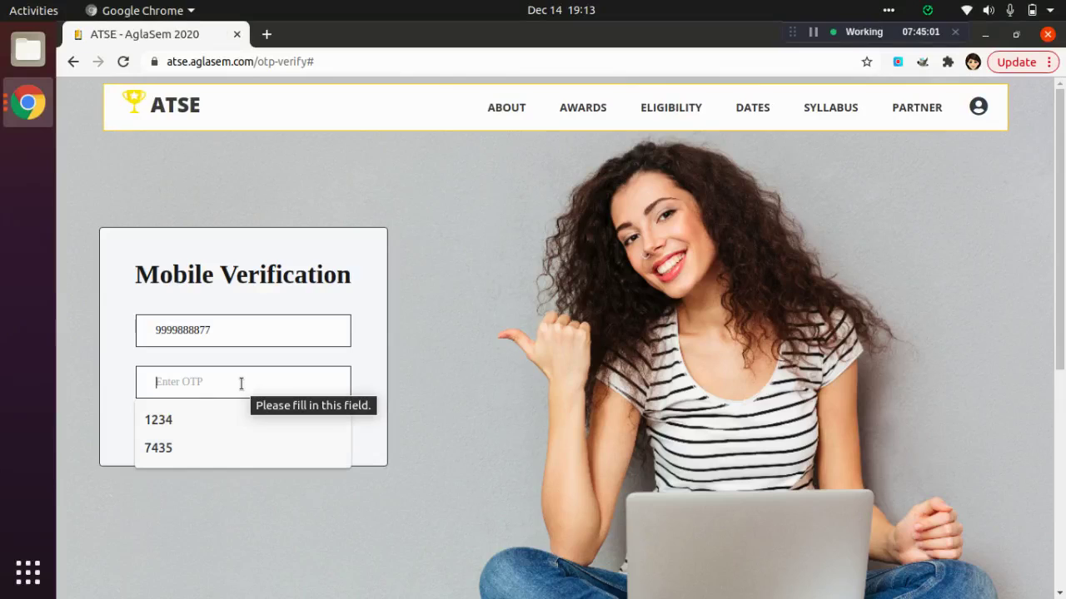
left_click(192, 431)
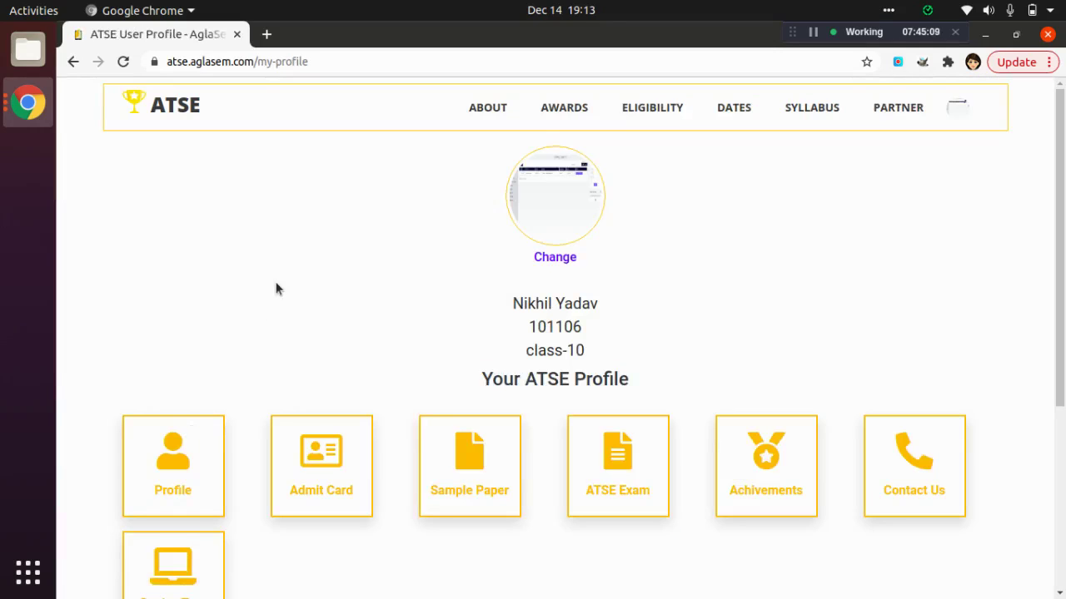
Open the Device Test tile and run the webcam and camera checks.
scroll(277, 289, "down", 2)
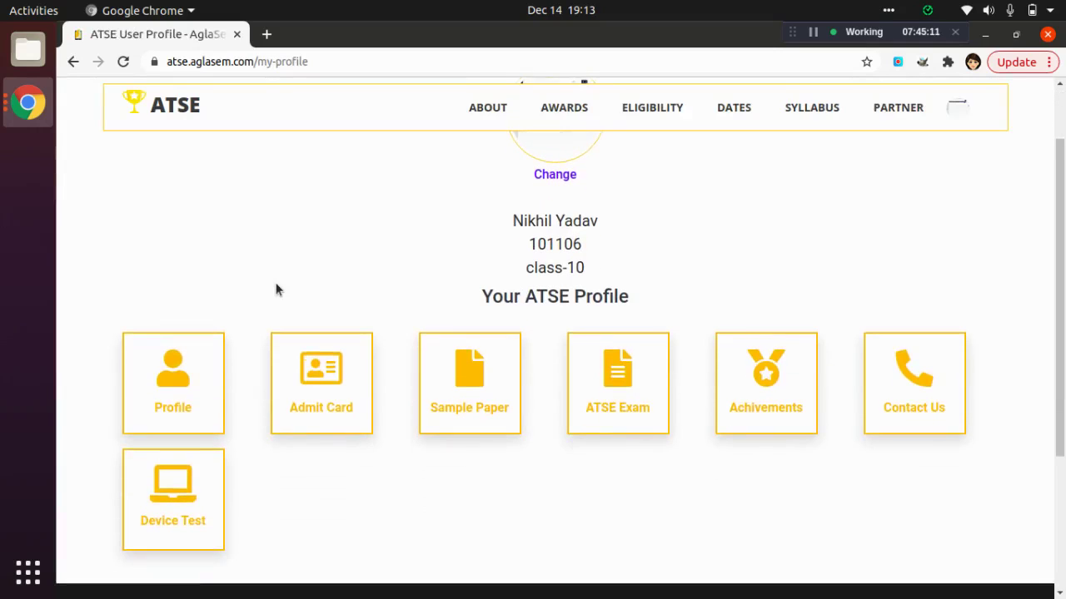
scroll(276, 289, "up", 2)
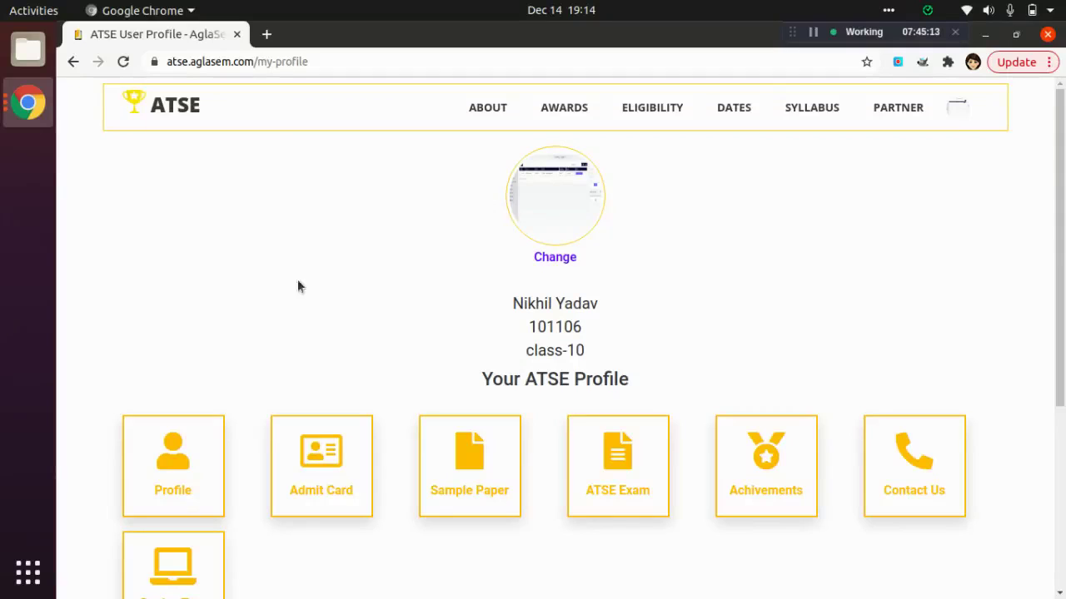
scroll(335, 283, "down", 2)
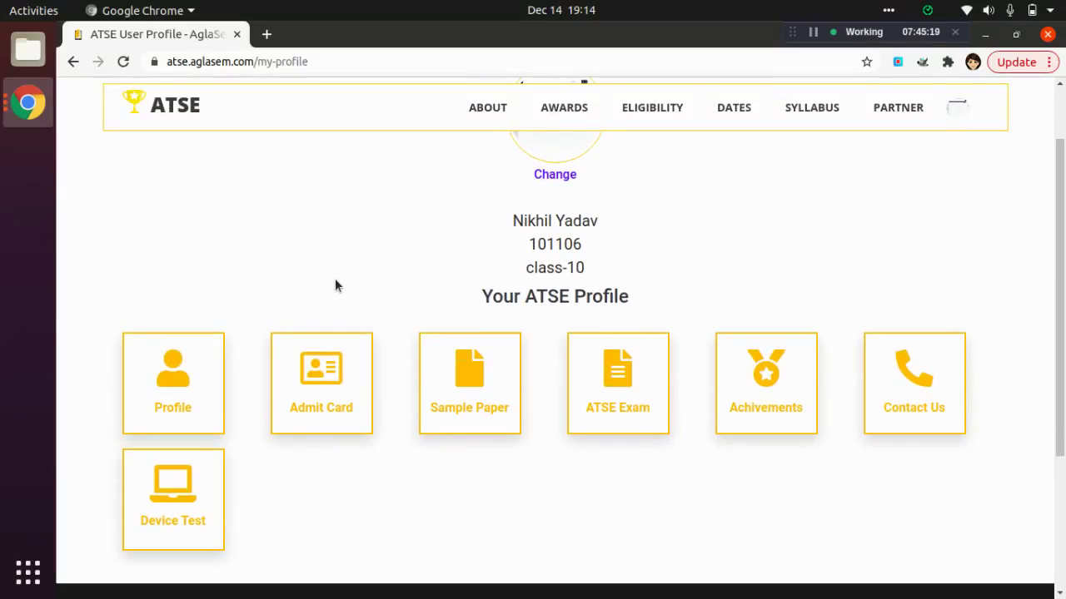
left_click(185, 493)
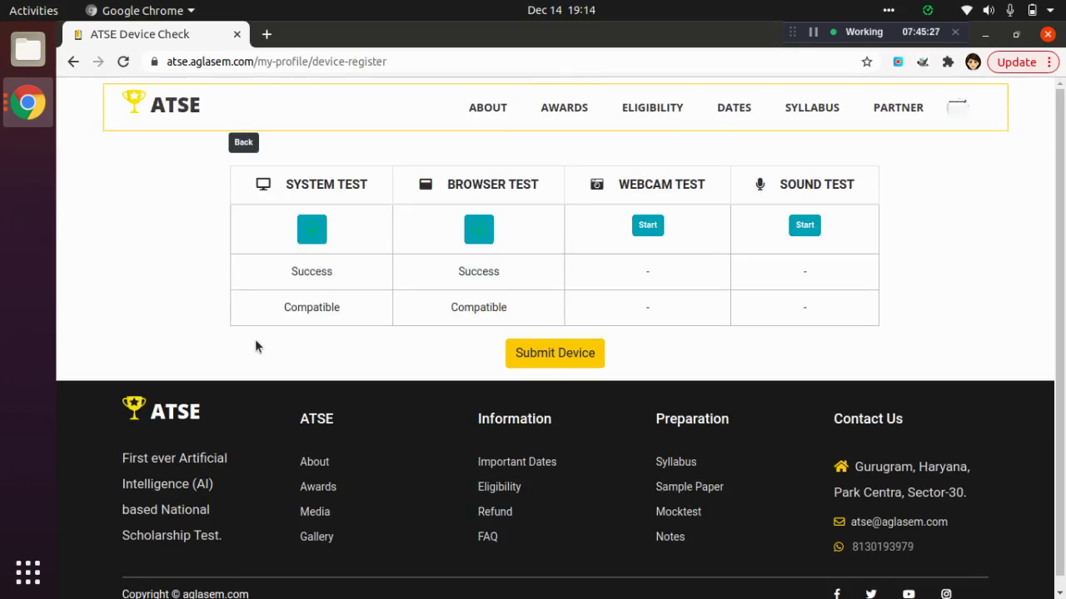
left_click(650, 228)
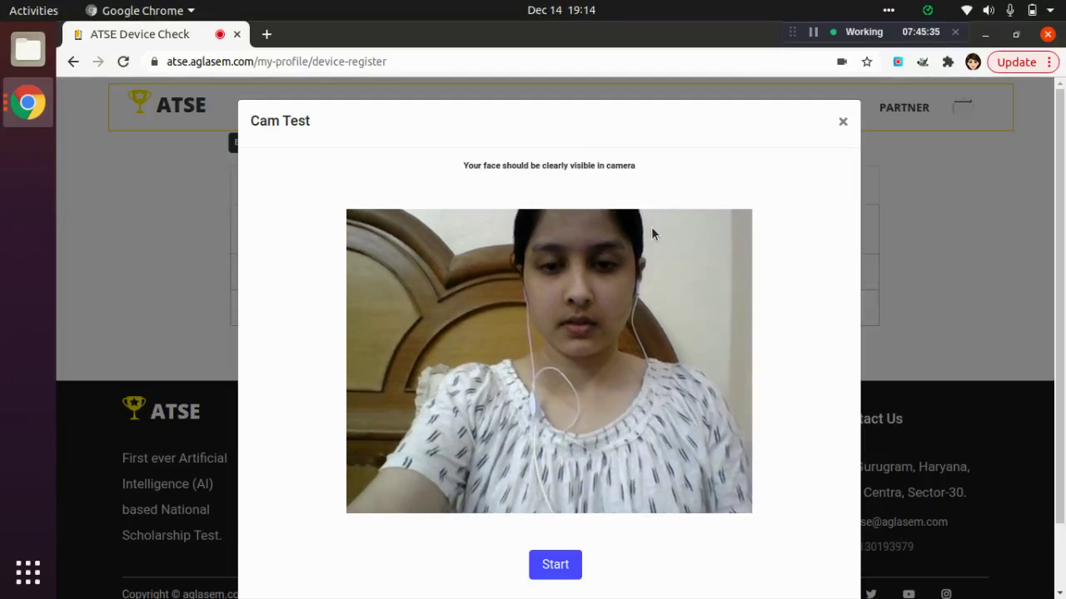
left_click(569, 567)
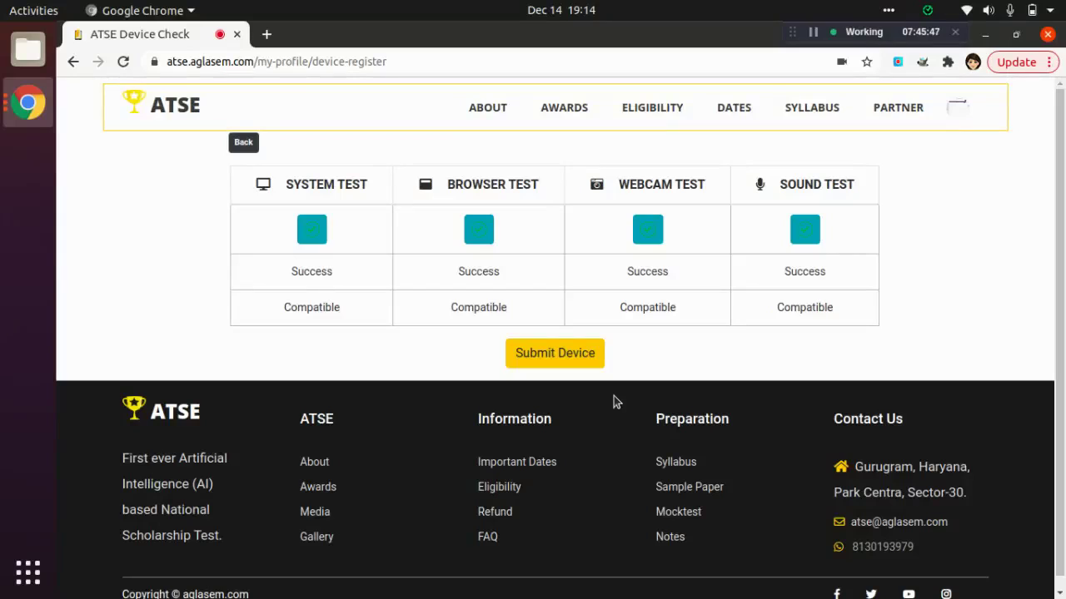
Submit the device and confirm the 'device registered successfully' message.
left_click(555, 353)
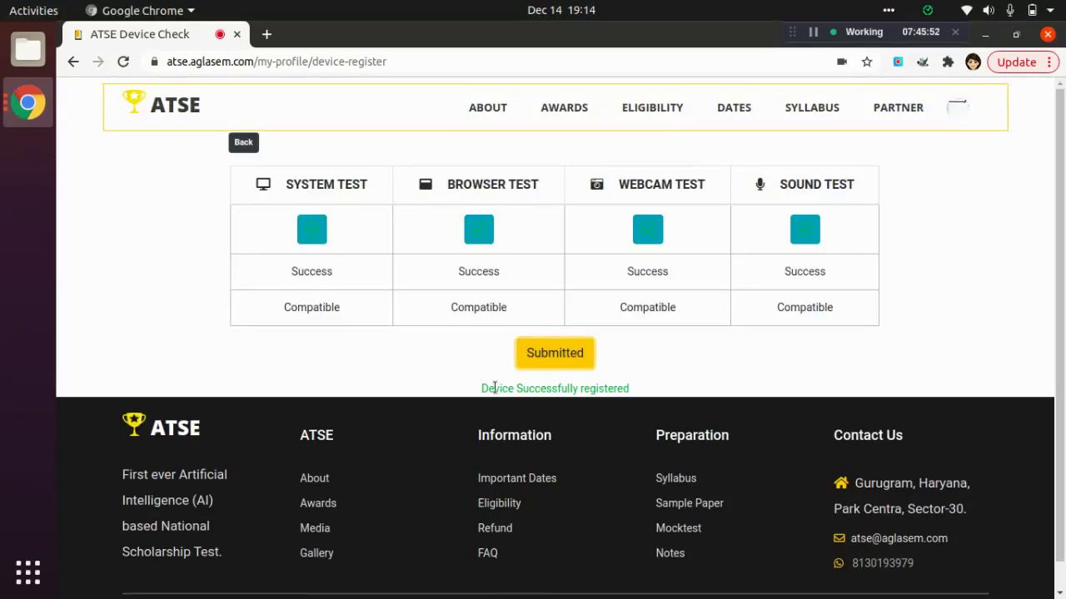
left_click_drag(482, 389, 633, 402)
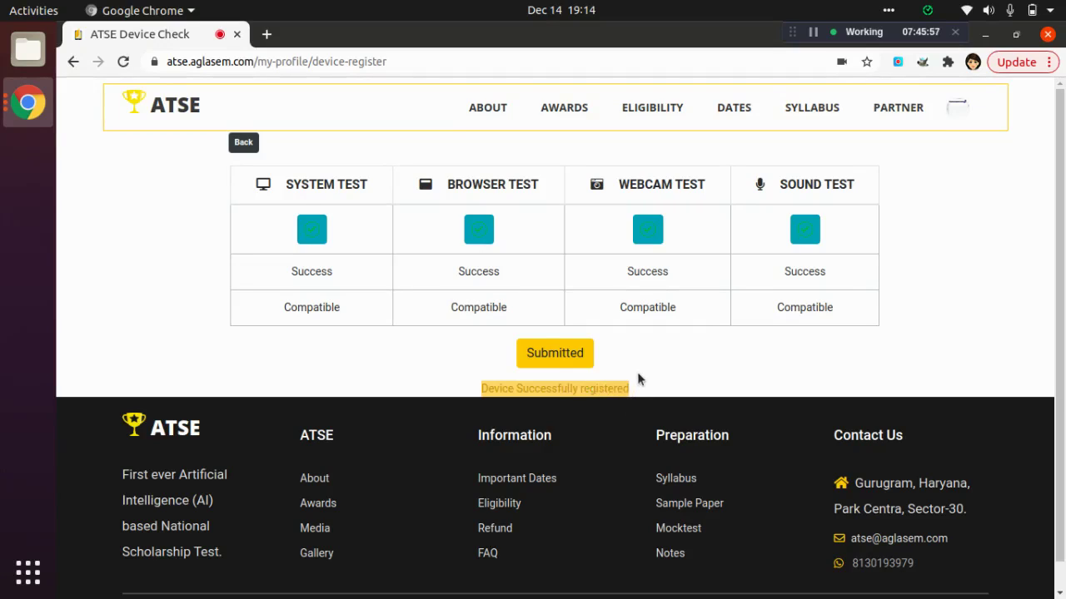
left_click(638, 379)
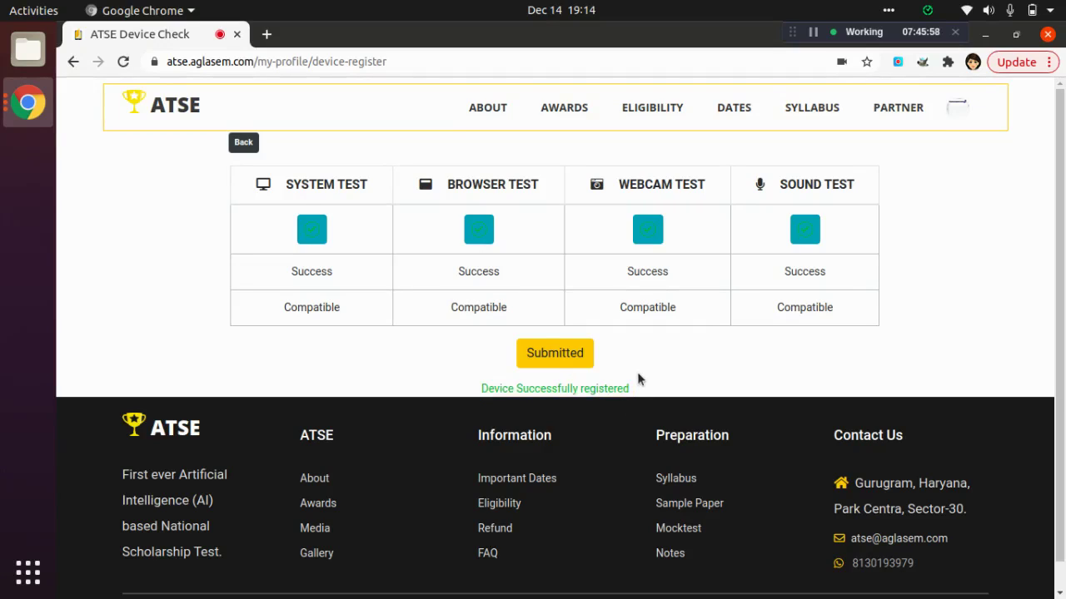
Return to My Profile and open the ATSE Exam console.
left_click(244, 143)
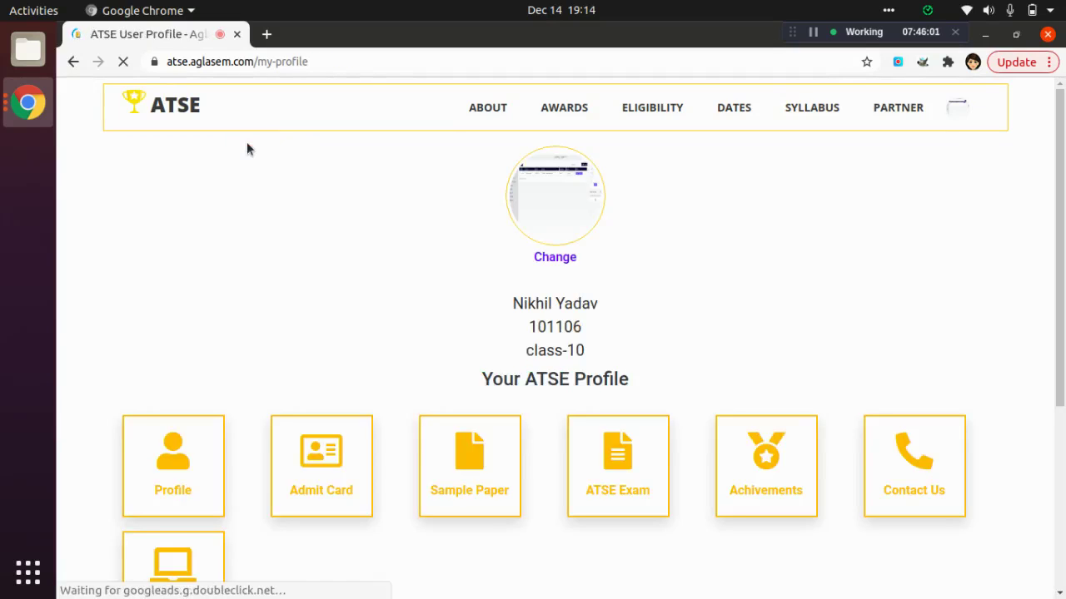
scroll(641, 291, "down", 3)
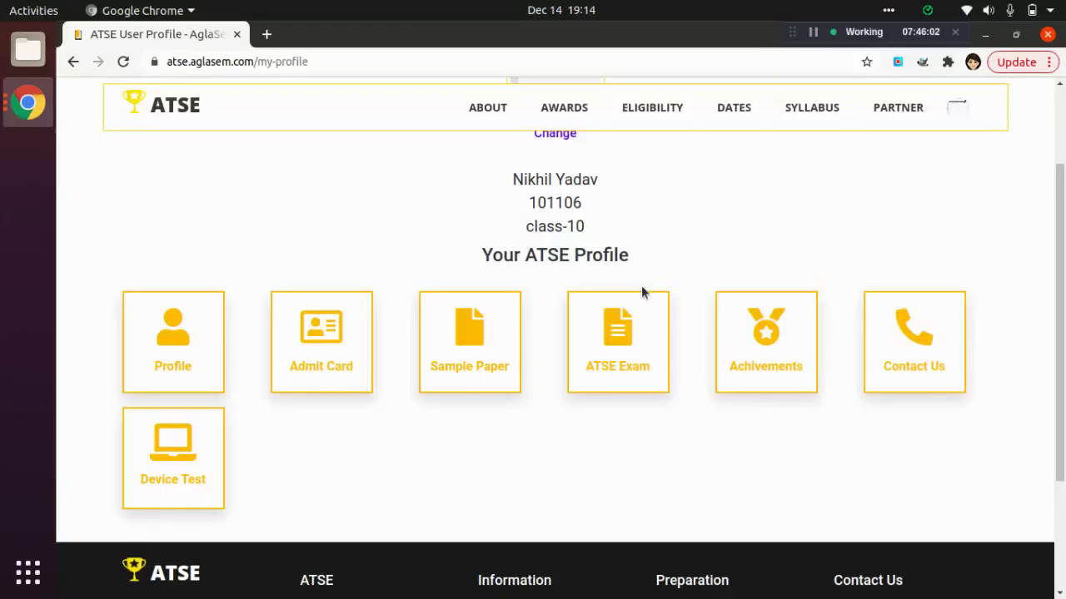
left_click(628, 349)
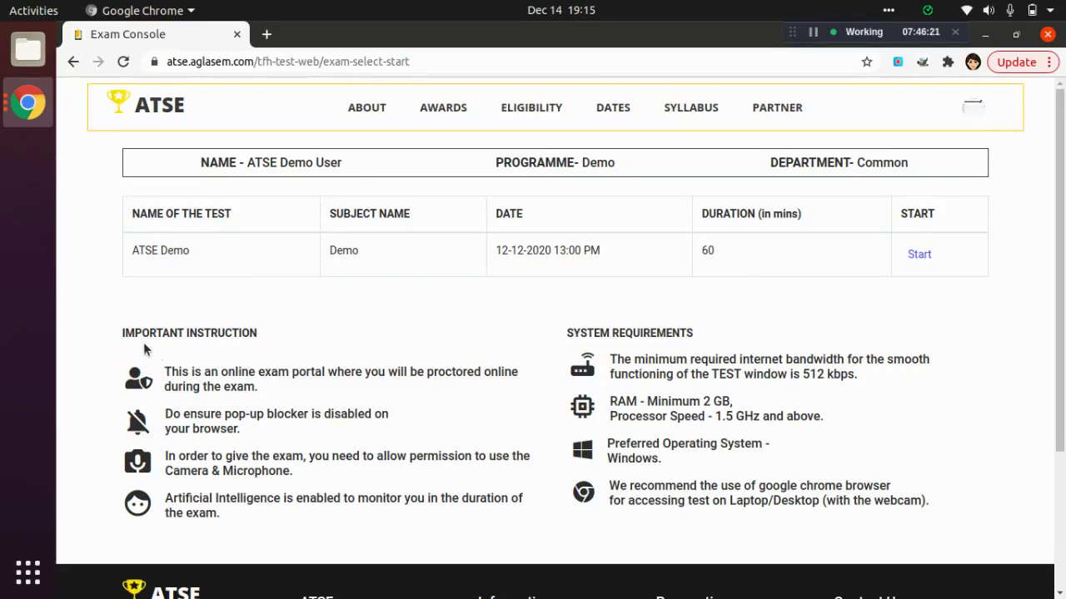
Review the important exam instructions and the system requirements.
left_click_drag(164, 371, 297, 502)
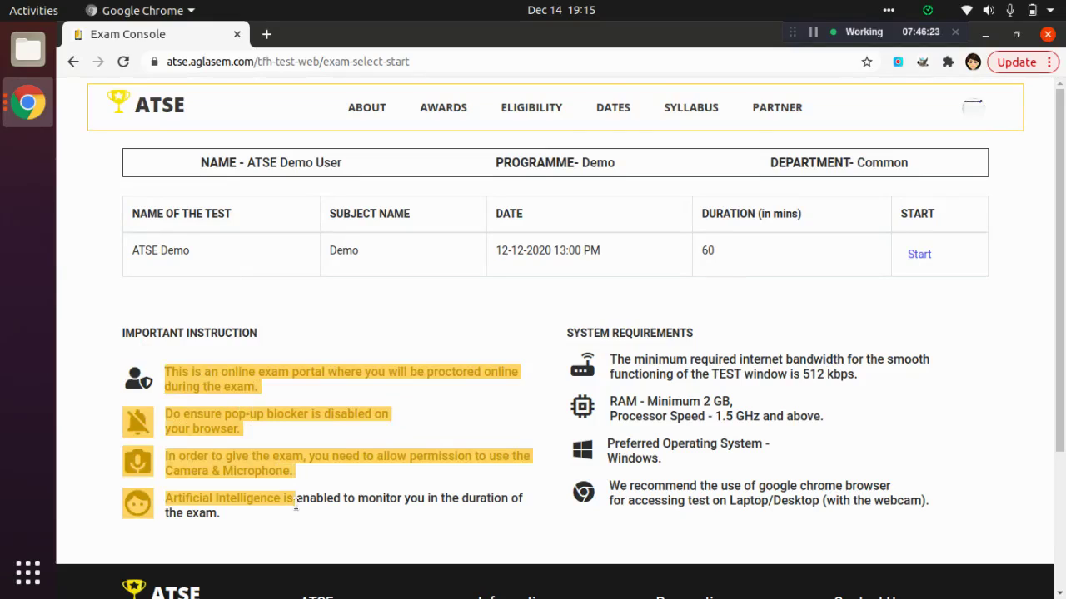
left_click(302, 502)
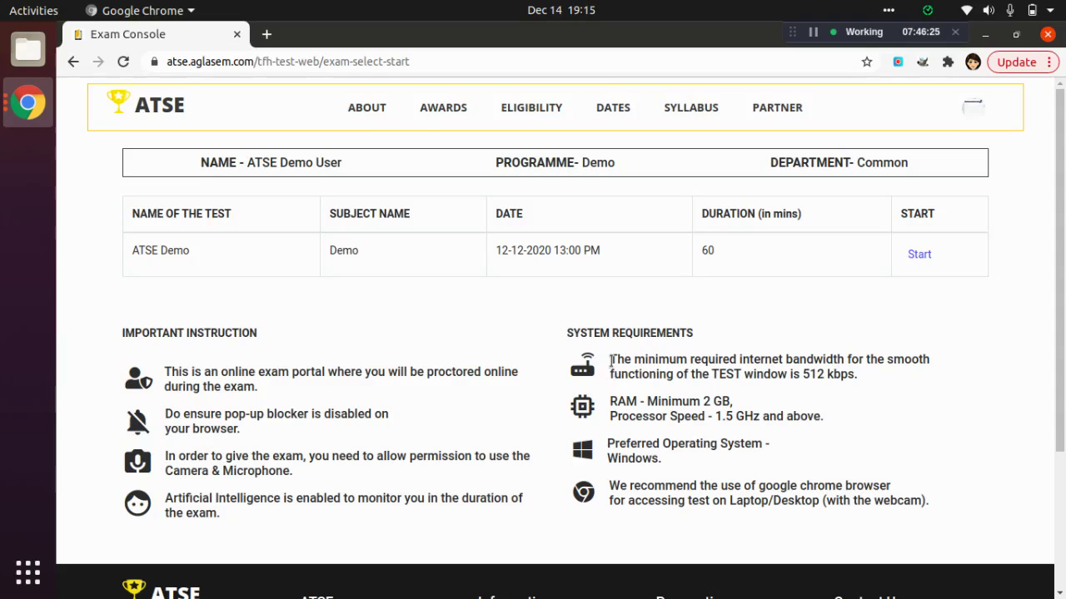
left_click_drag(609, 359, 935, 514)
left_click(835, 457)
Start the ATSE Demo test and review its Rules For Tests beside the webcam feed.
left_click(920, 256)
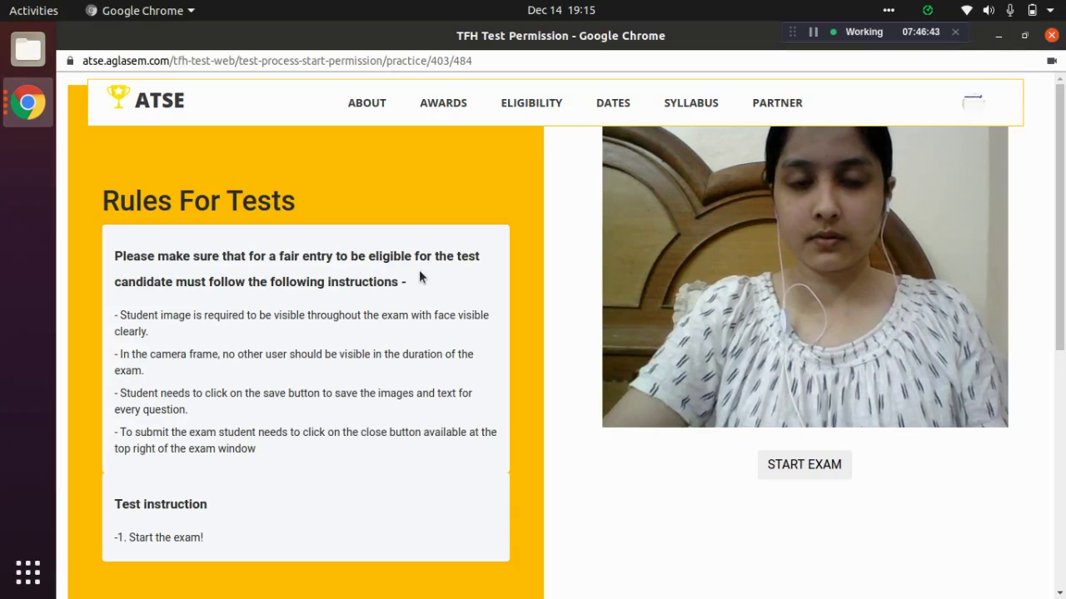
left_click_drag(102, 201, 295, 203)
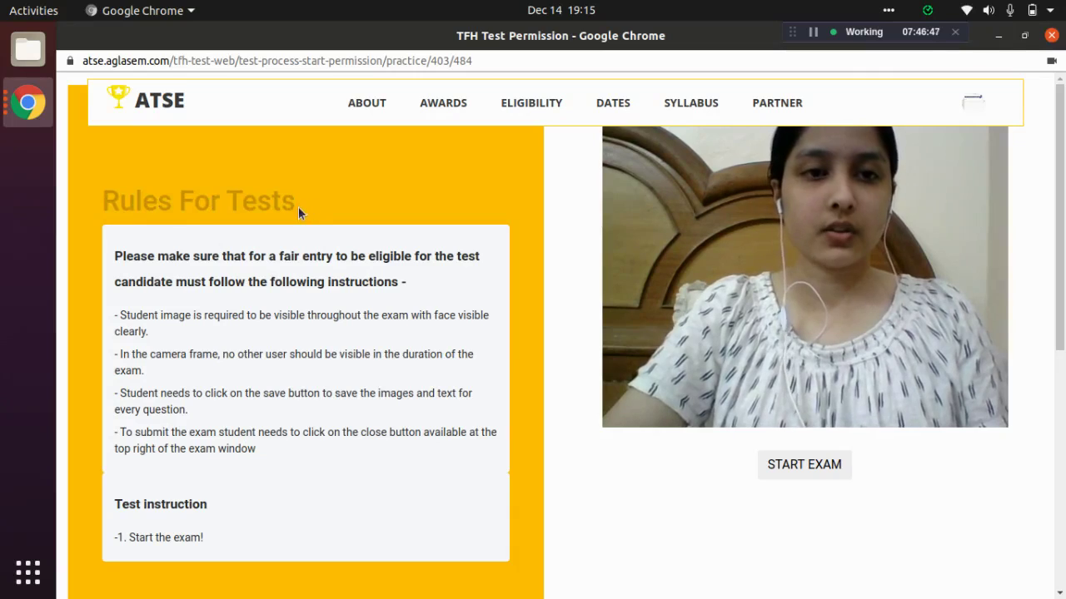
left_click(220, 343)
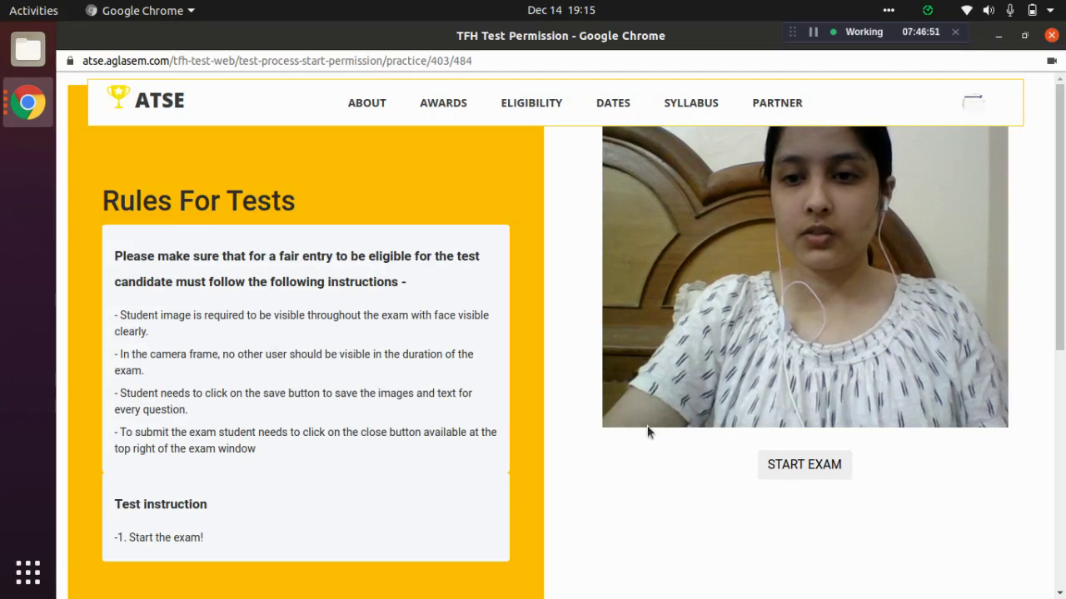
Begin the exam and check the time left and the ATSE Demo title.
left_click(800, 467)
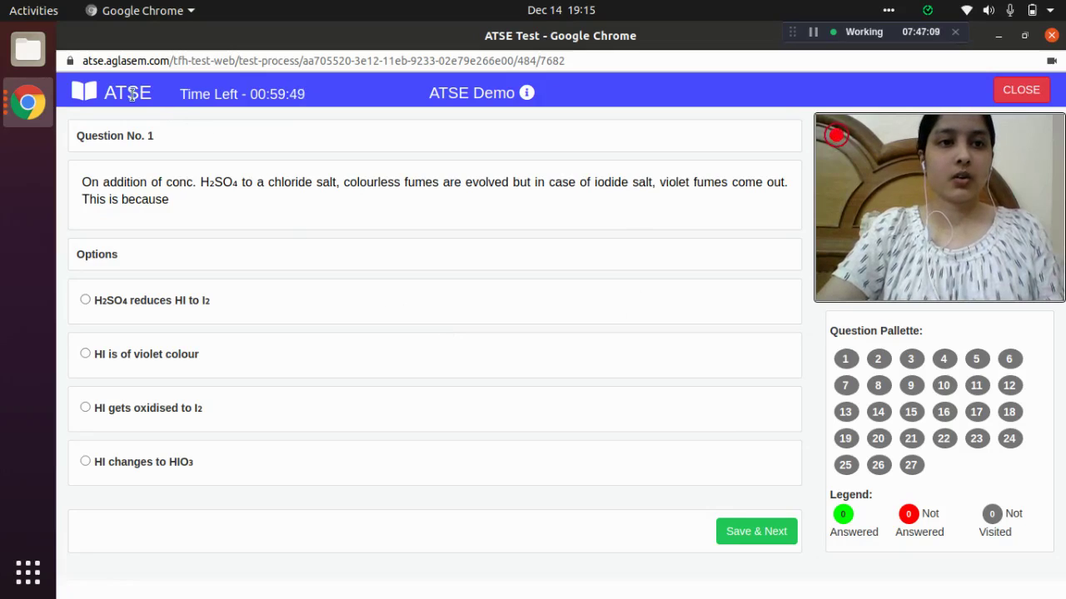
left_click_drag(179, 94, 316, 100)
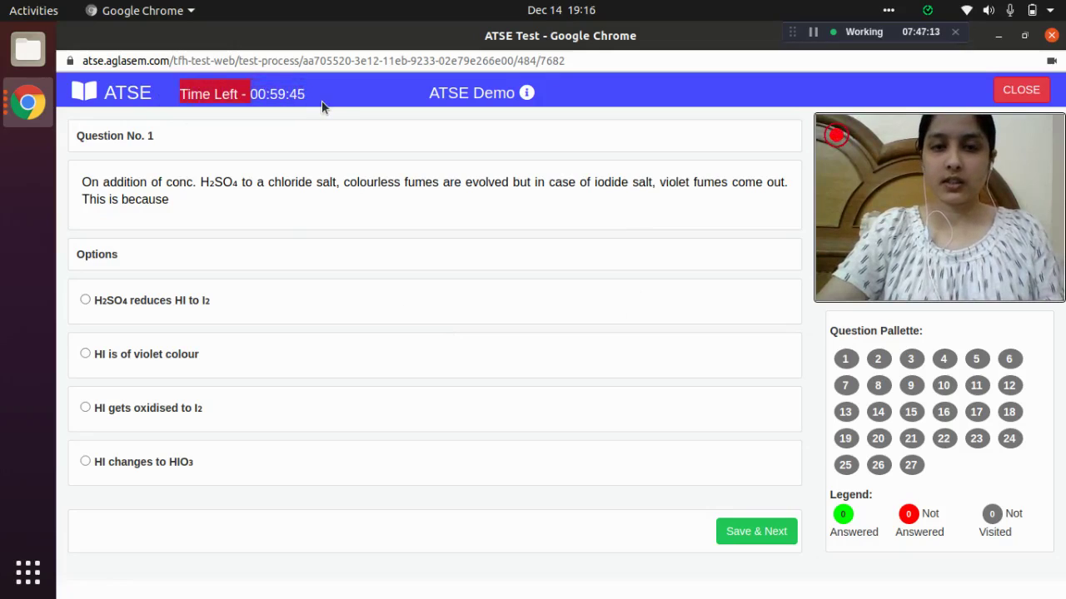
left_click(337, 106)
left_click_drag(428, 93, 514, 92)
left_click(531, 117)
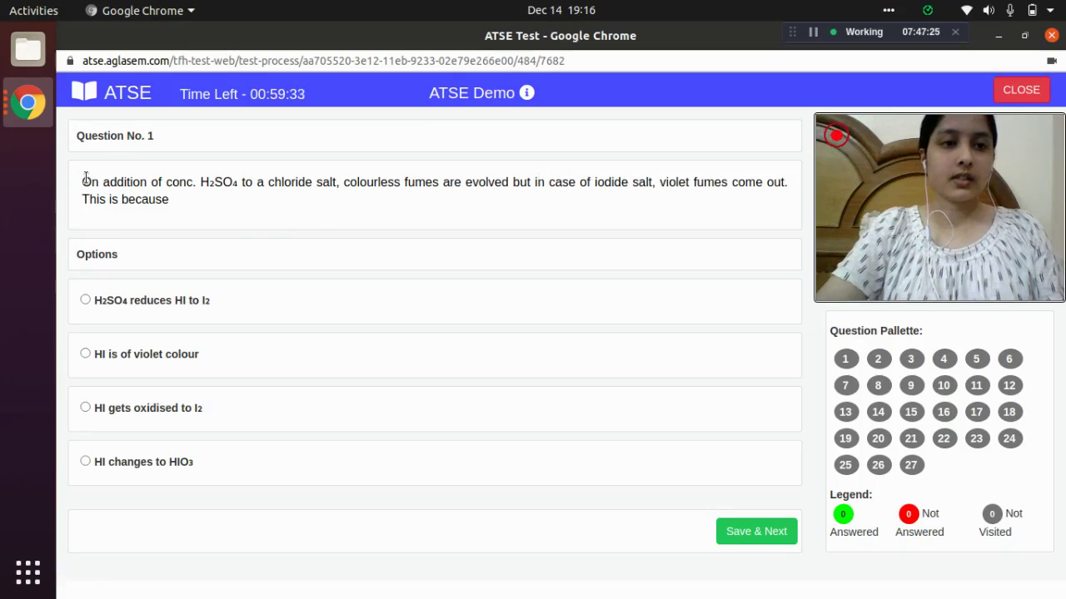
Answer Question 1 with 'HI gets oxidised to I2' and Save & Next.
left_click_drag(81, 181, 205, 207)
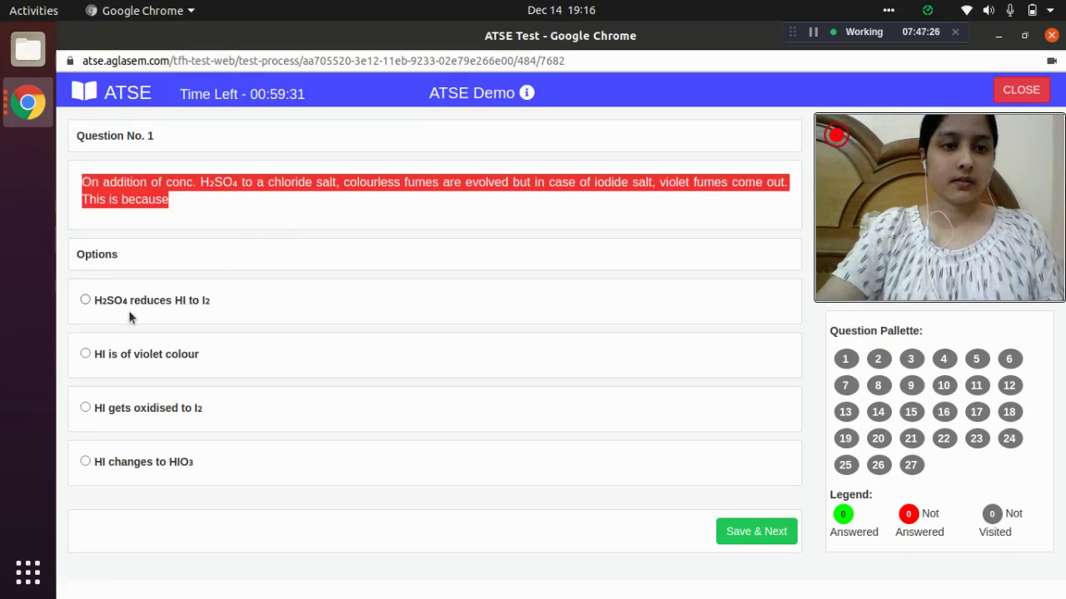
left_click_drag(95, 302, 215, 301)
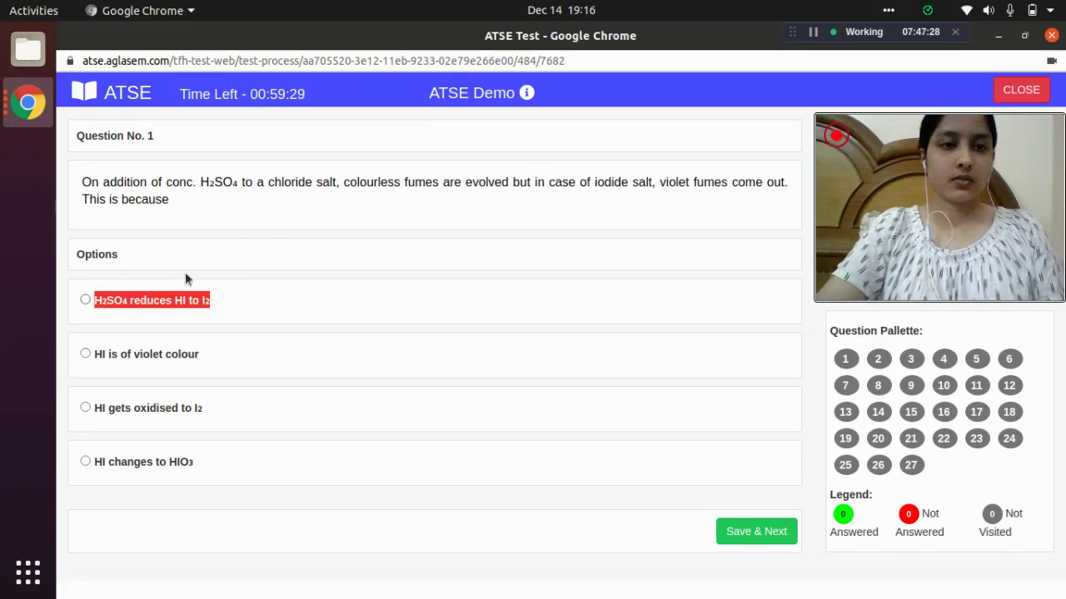
left_click_drag(82, 179, 166, 214)
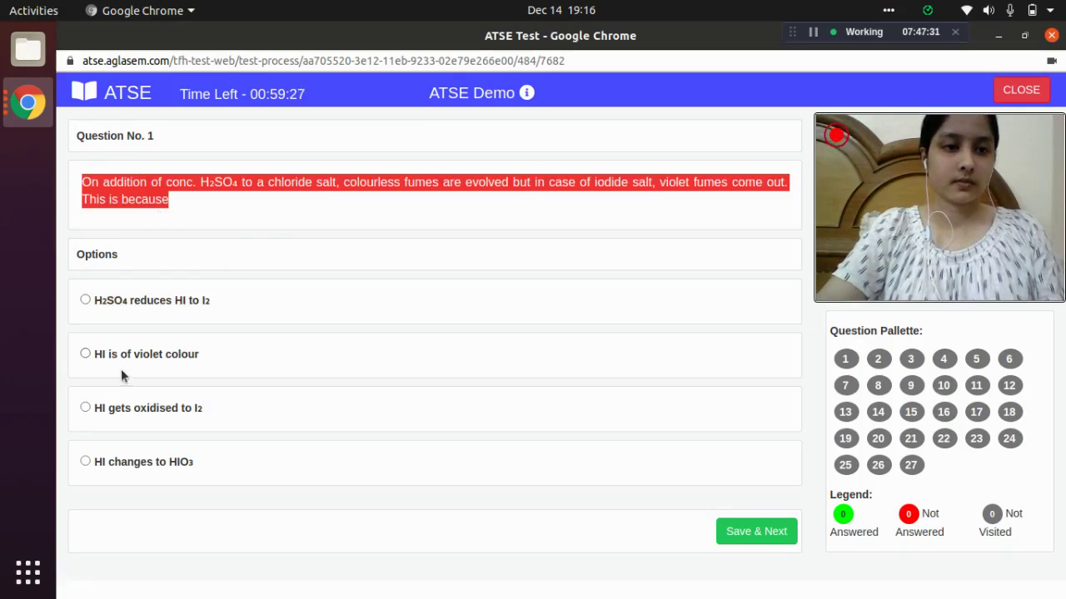
left_click_drag(104, 363, 174, 363)
left_click(233, 405)
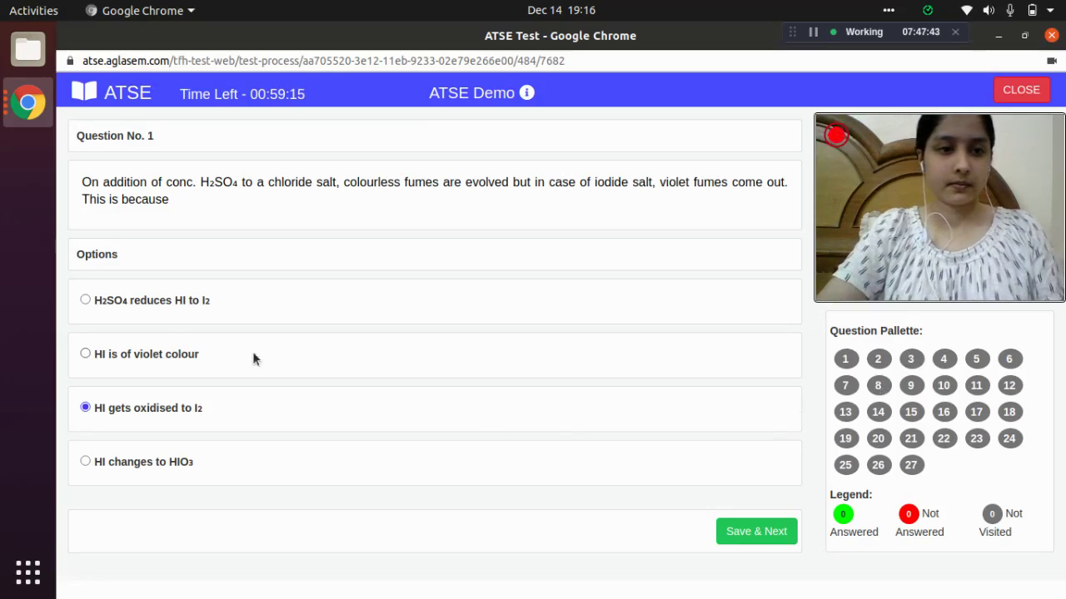
left_click(85, 408)
left_click(85, 408)
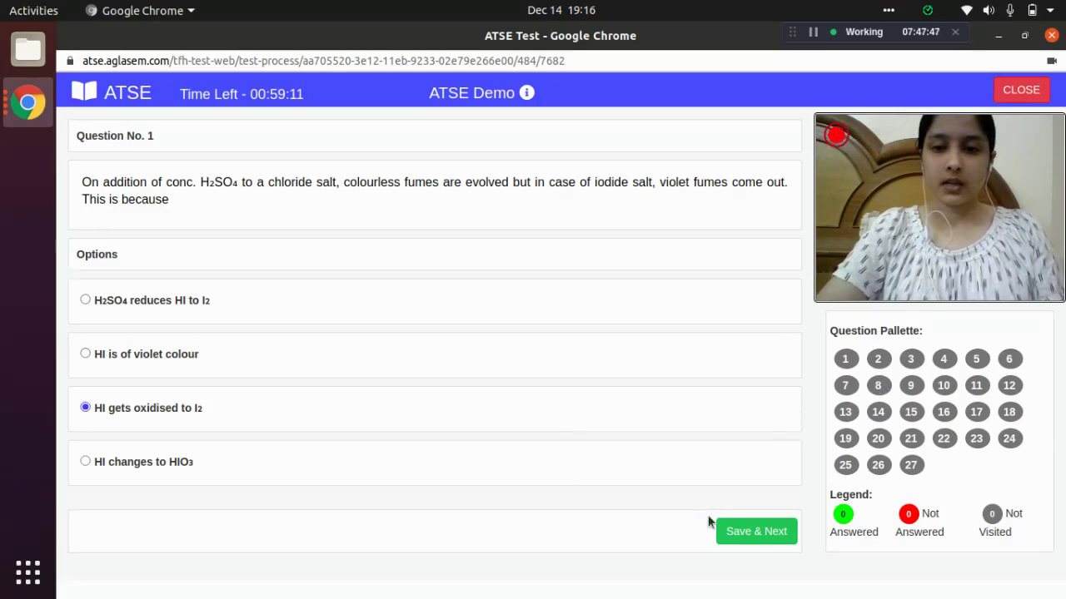
left_click(760, 532)
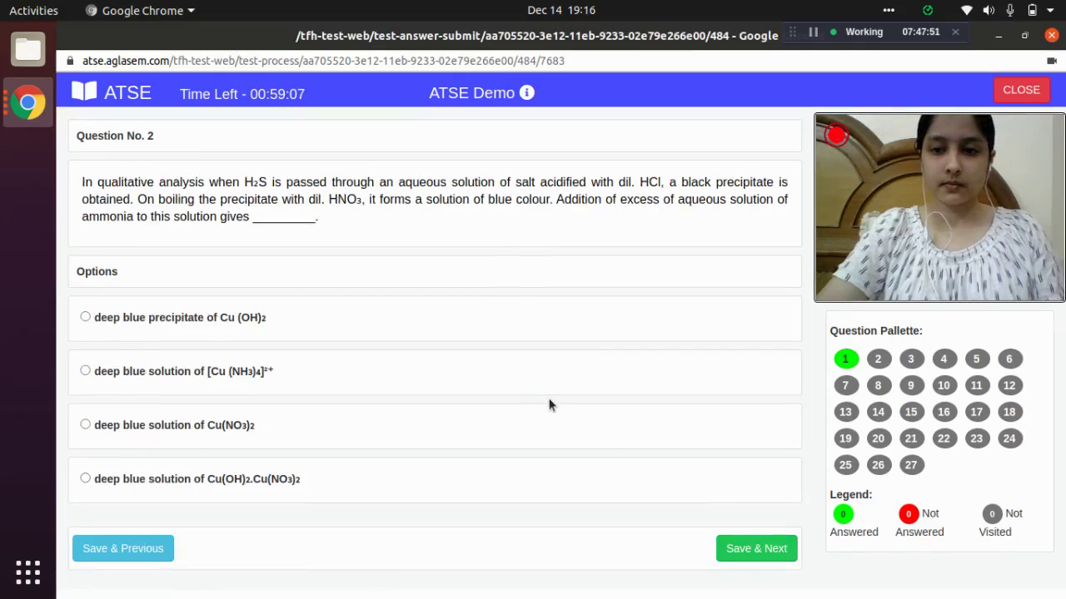
Answer Question 2 with the deep blue [Cu(NH3)4]2+ solution, then skip to Question 21.
left_click(85, 371)
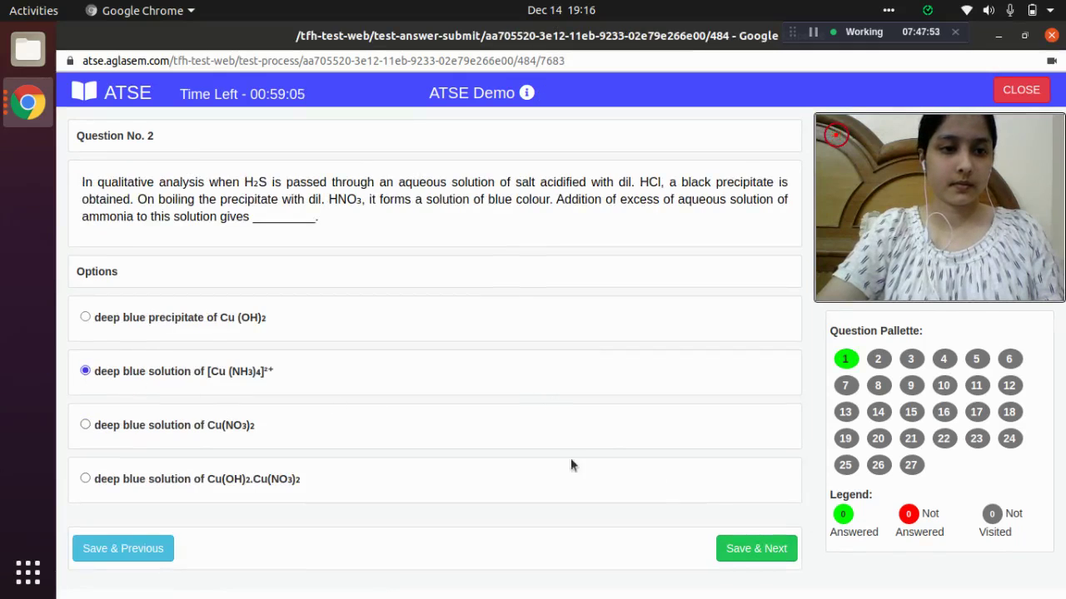
left_click(778, 551)
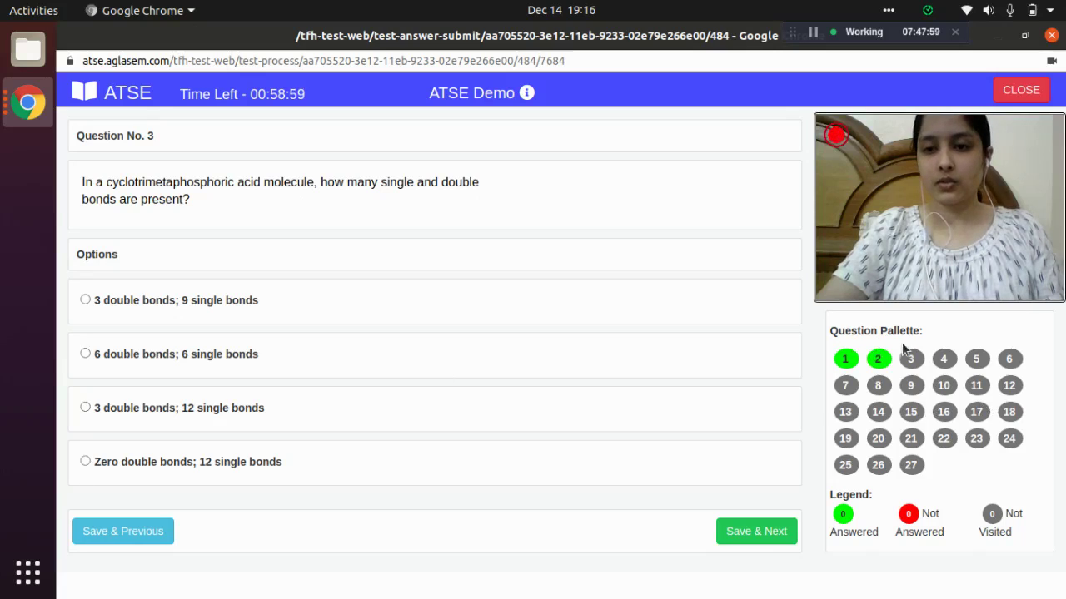
left_click(911, 439)
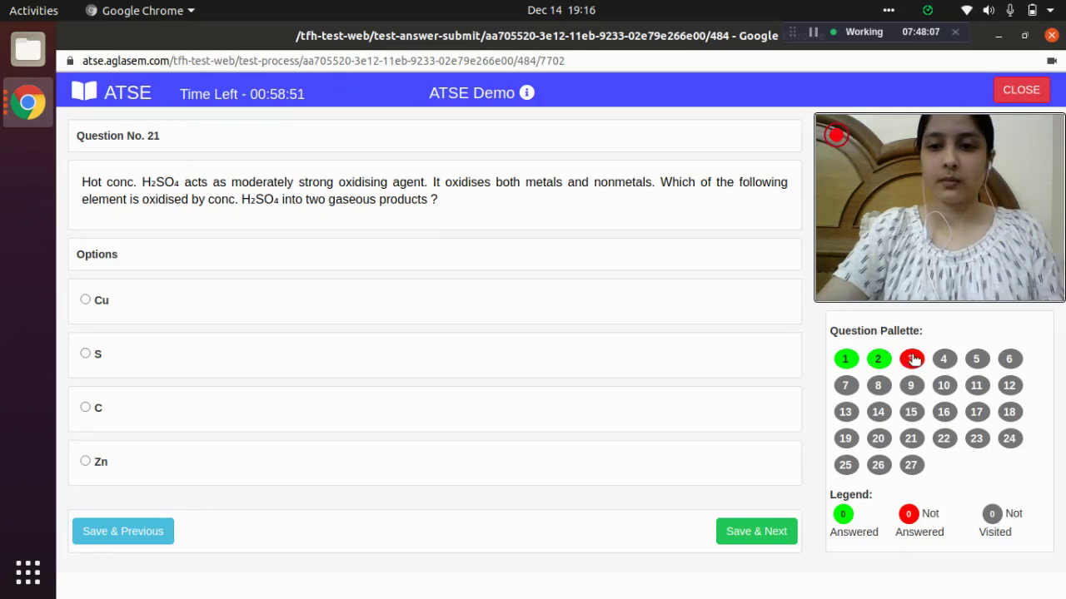
Answer Question 21 with Cu and Question 22 with –3 to +5, saving each.
left_click(86, 299)
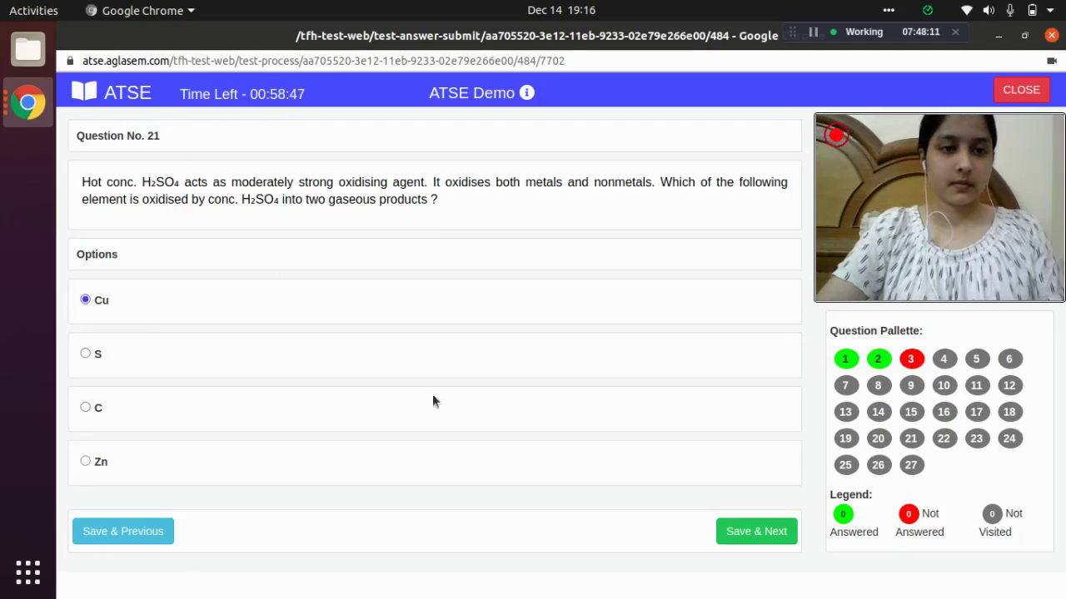
left_click(767, 534)
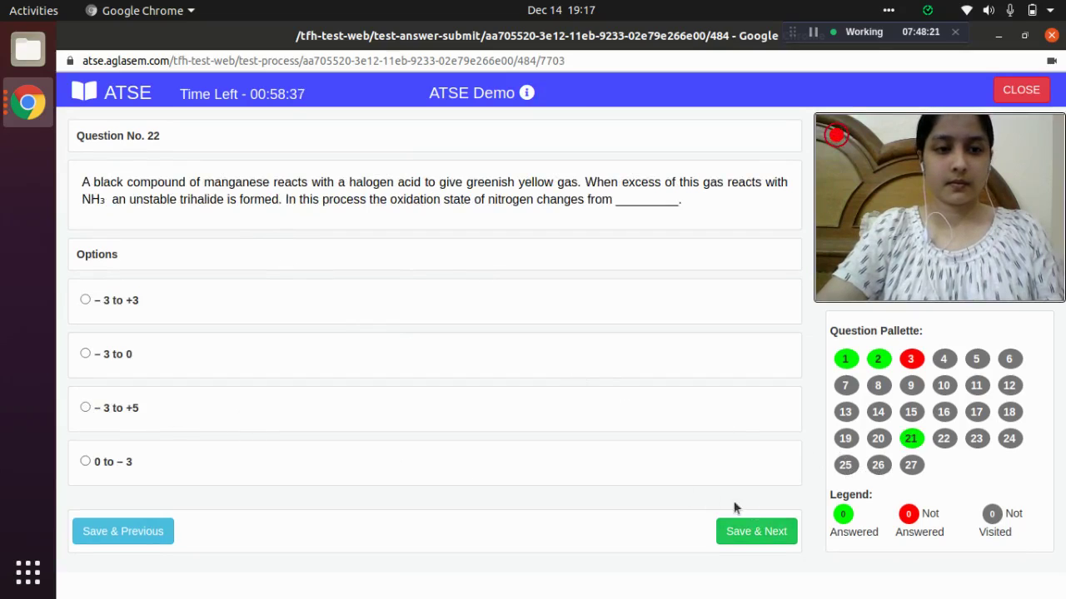
left_click(86, 407)
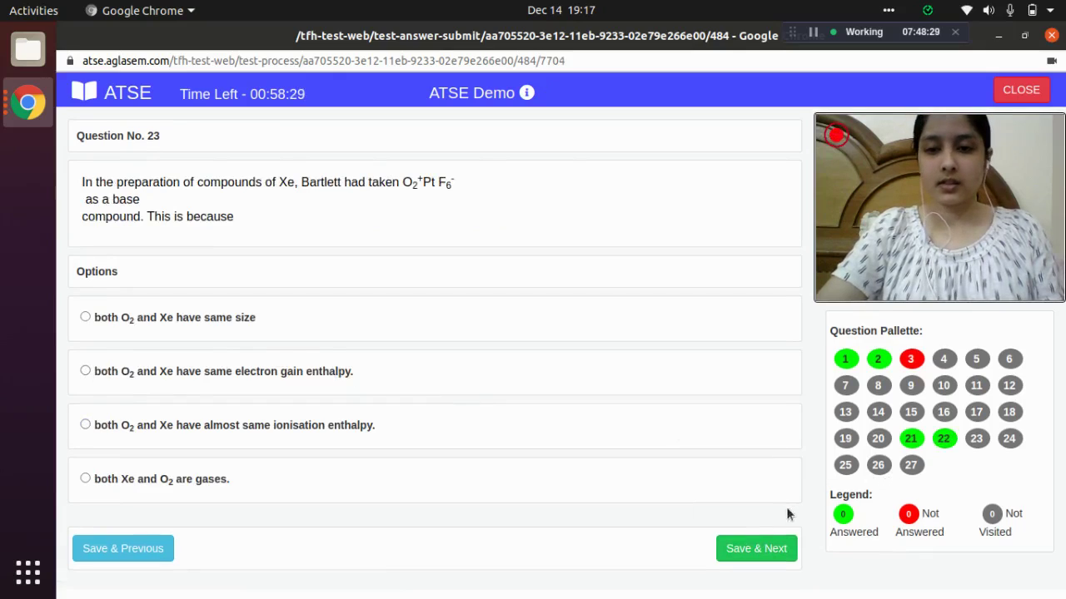
left_click(758, 550)
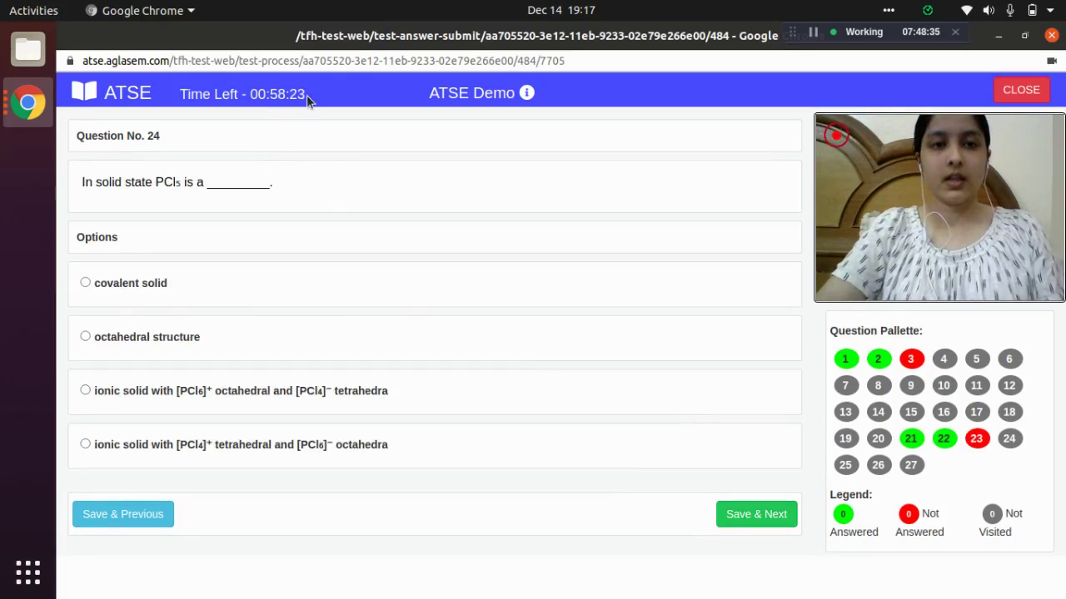
left_click_drag(307, 94, 261, 112)
Close the test, cancelling the first prompt, then confirming Close in the Test Close dialog.
left_click(263, 114)
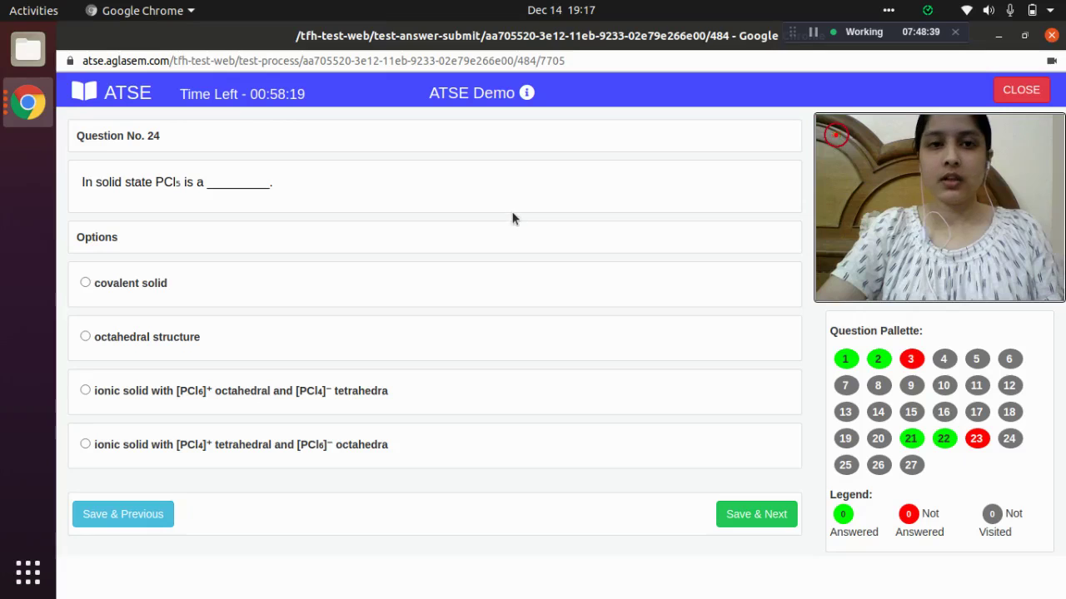
left_click(1025, 92)
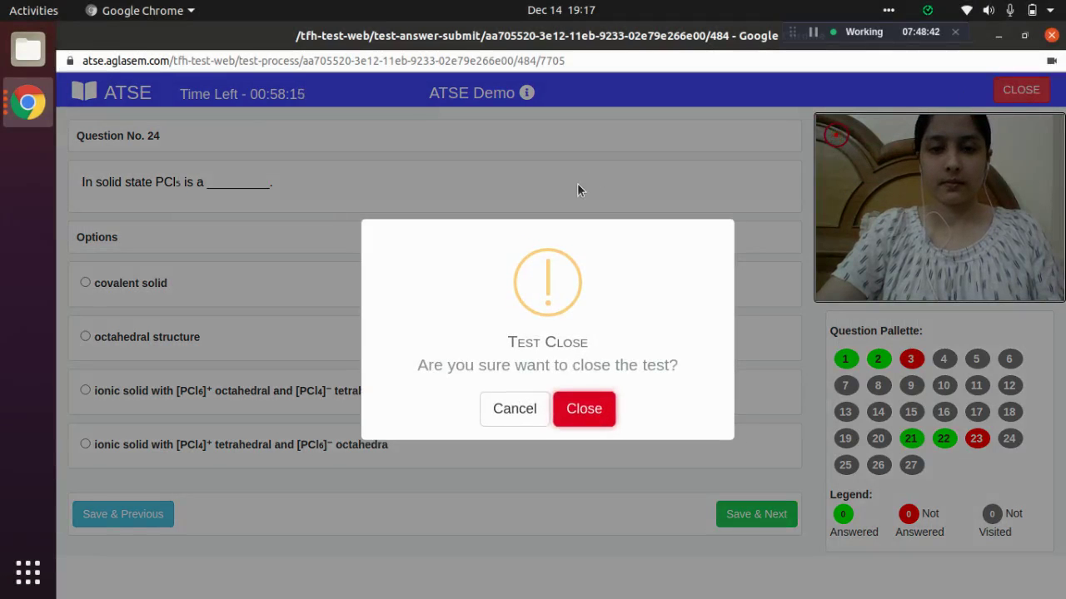
left_click(515, 410)
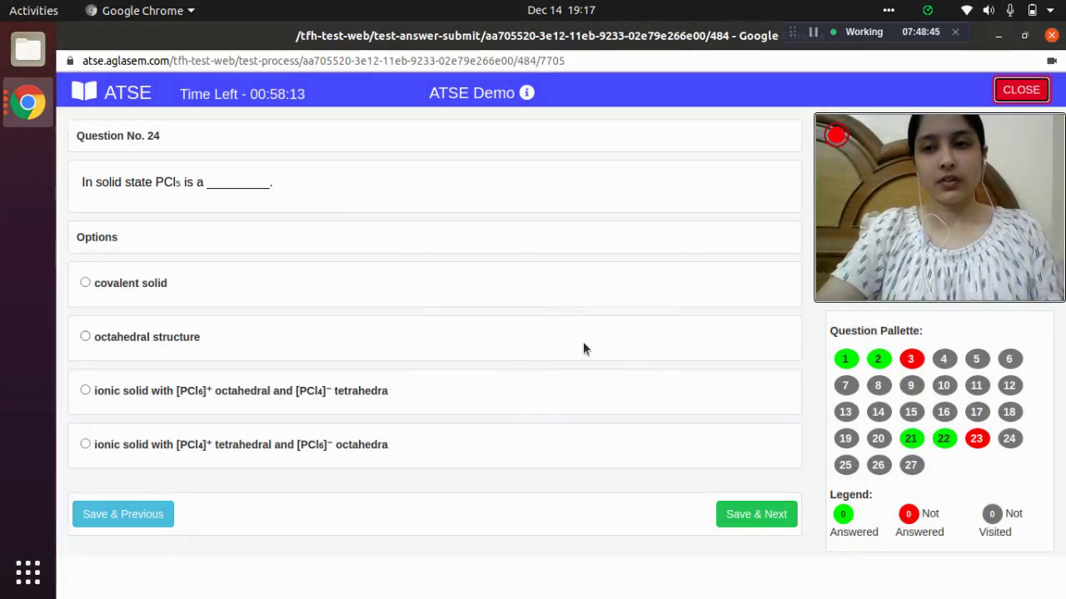
left_click(1021, 94)
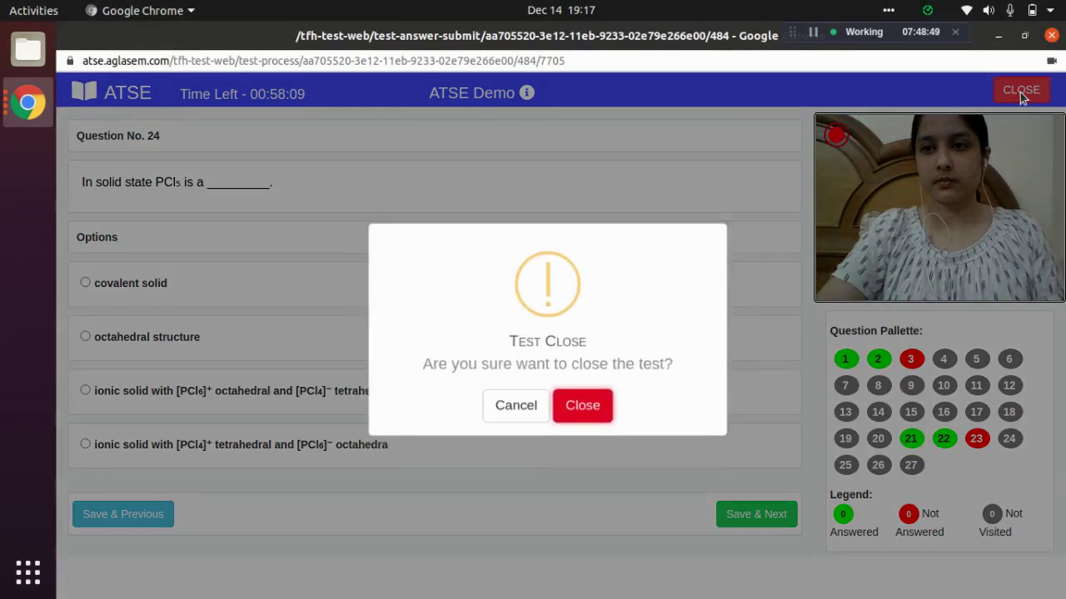
left_click(587, 411)
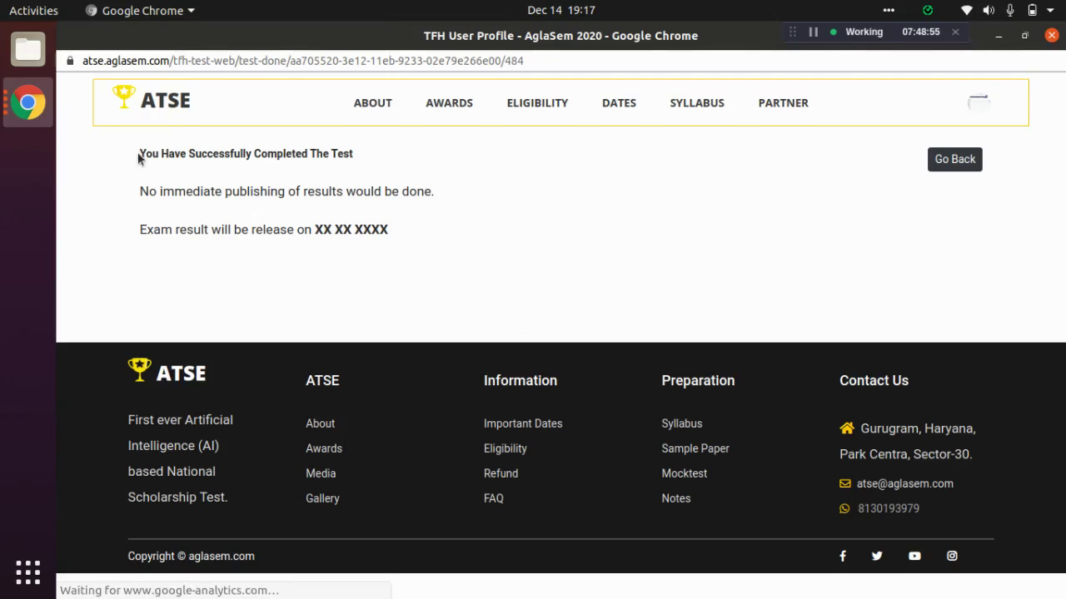
left_click_drag(140, 153, 279, 167)
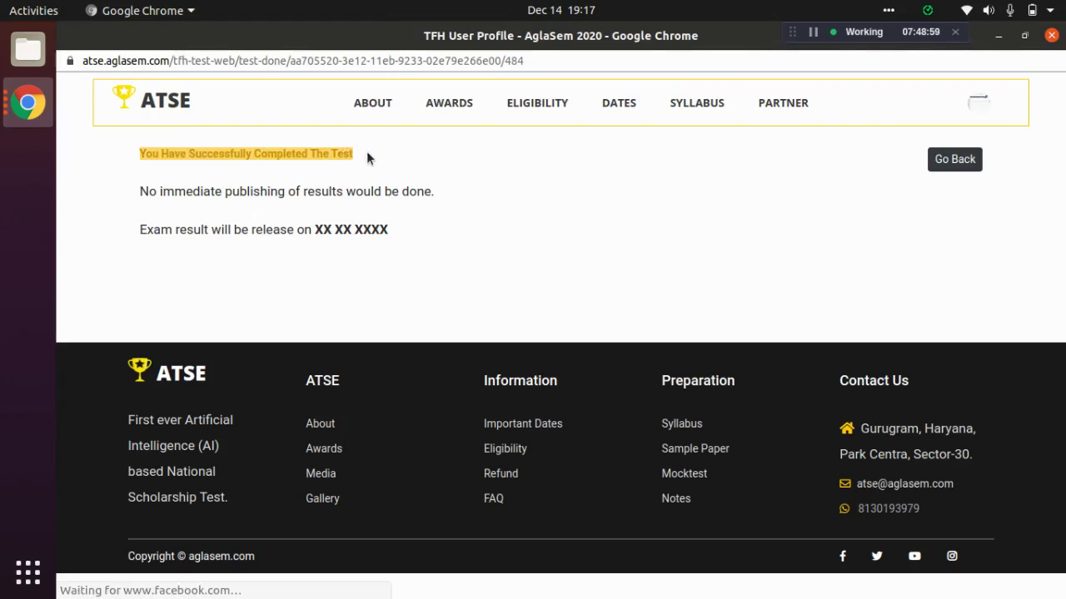
left_click(214, 163)
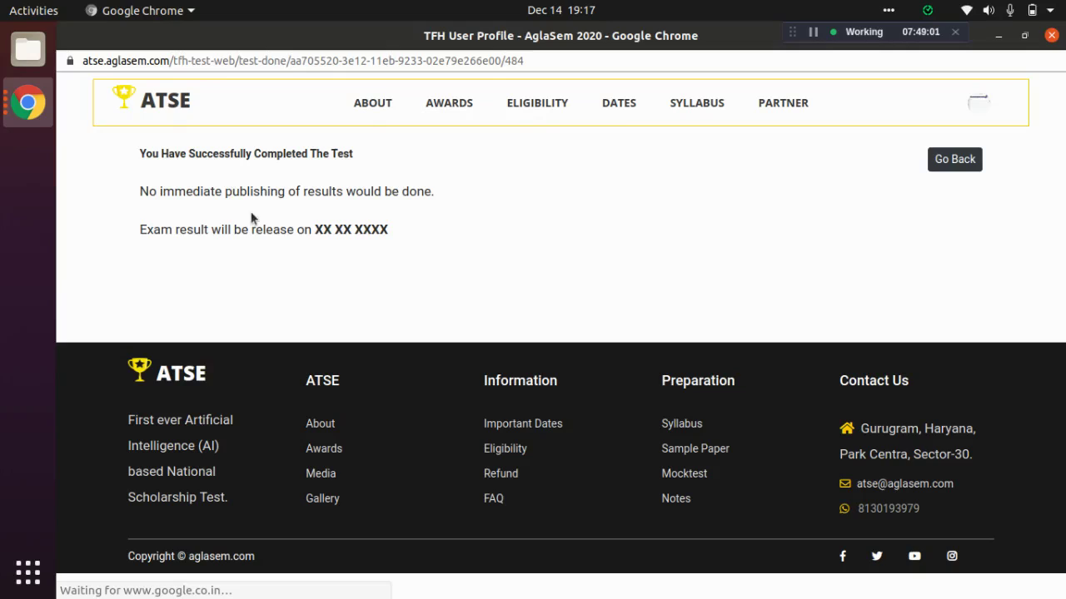
left_click_drag(141, 155, 349, 151)
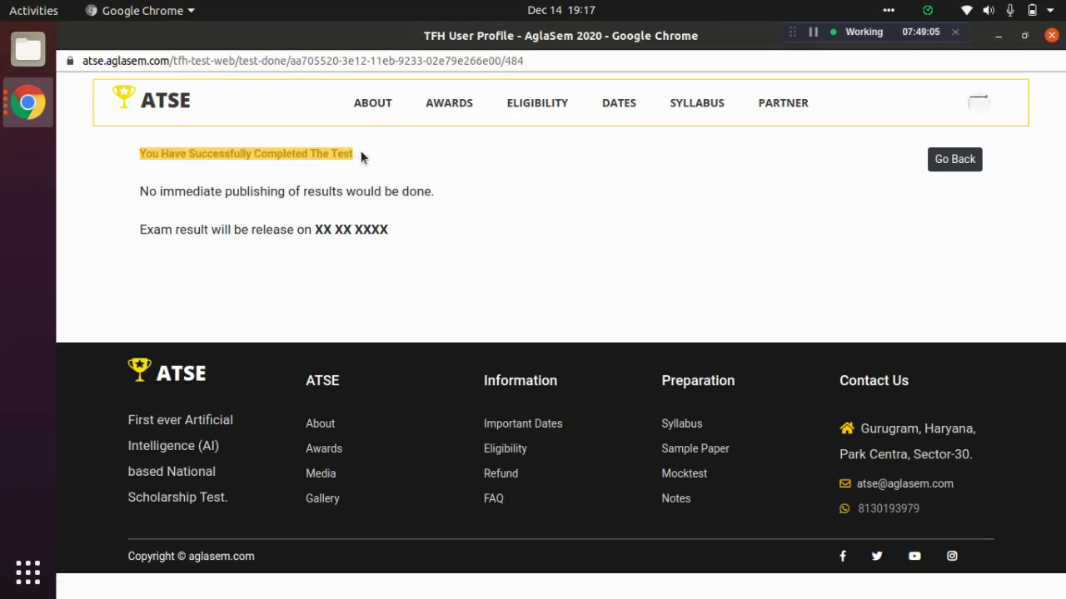
left_click(362, 156)
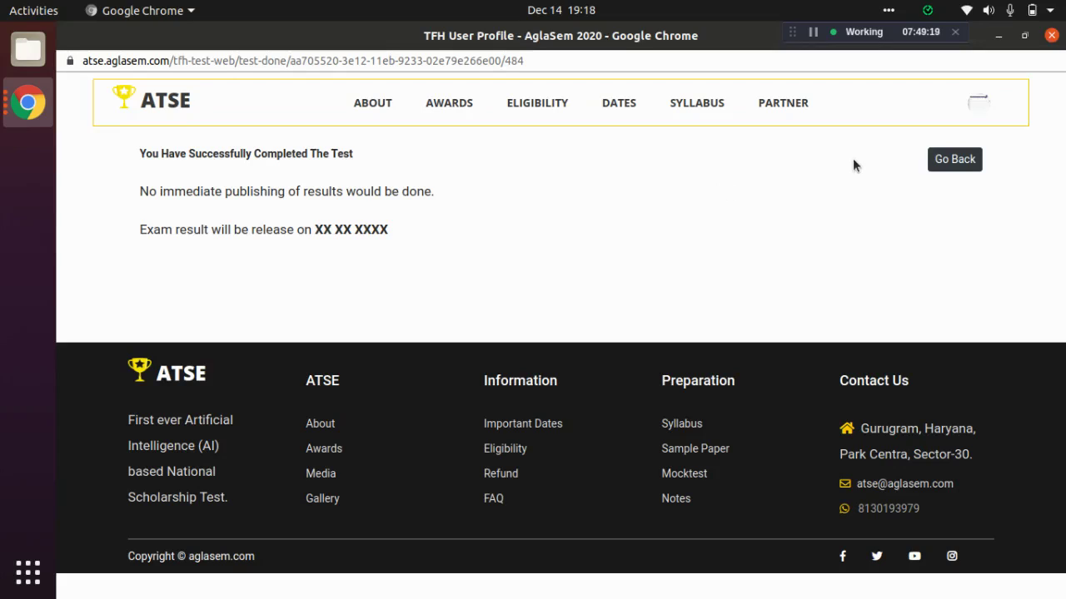
Log out from the profile menu, confirm Log Out, and close the ATSE home page window.
left_click(977, 103)
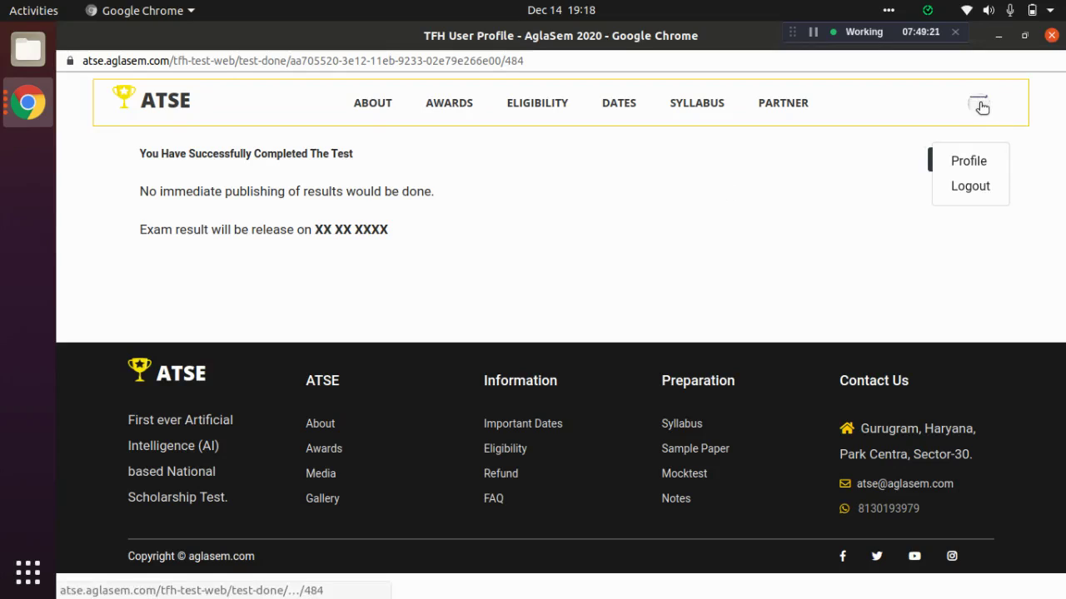
left_click(967, 186)
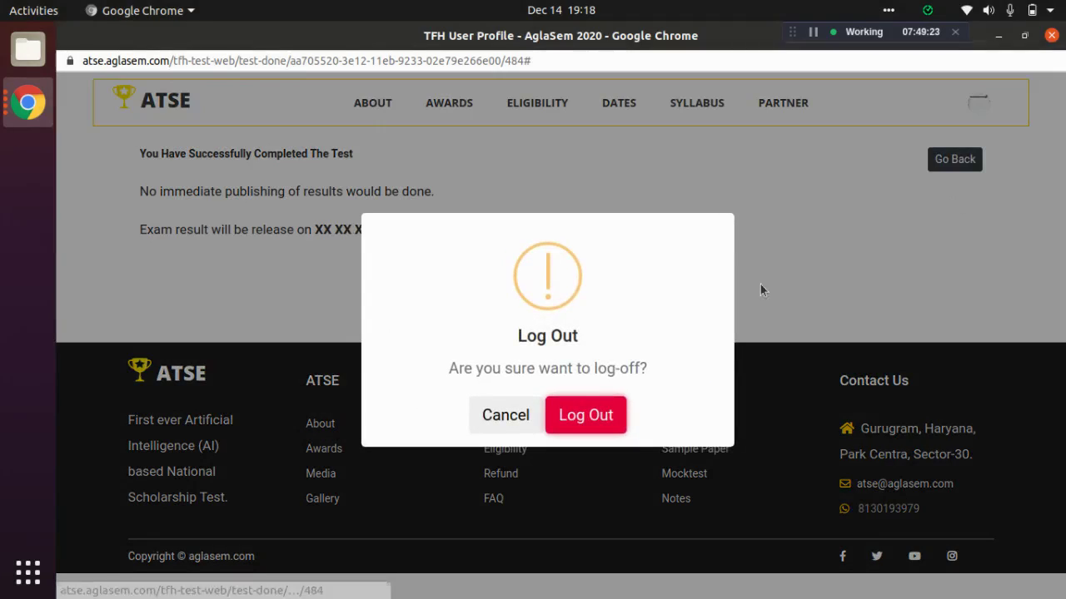
left_click(584, 416)
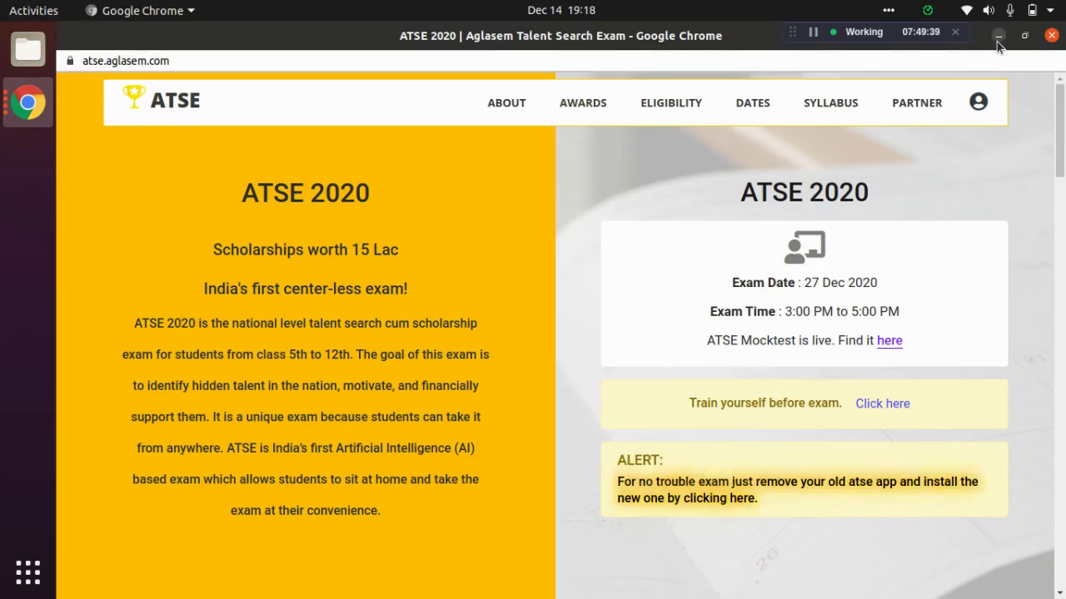
left_click(1051, 37)
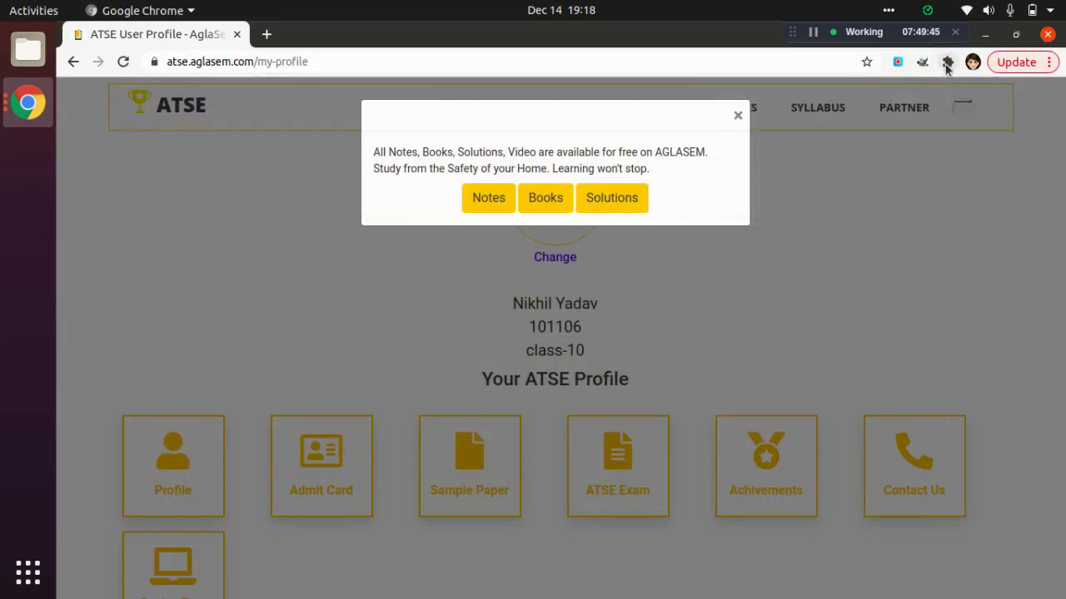